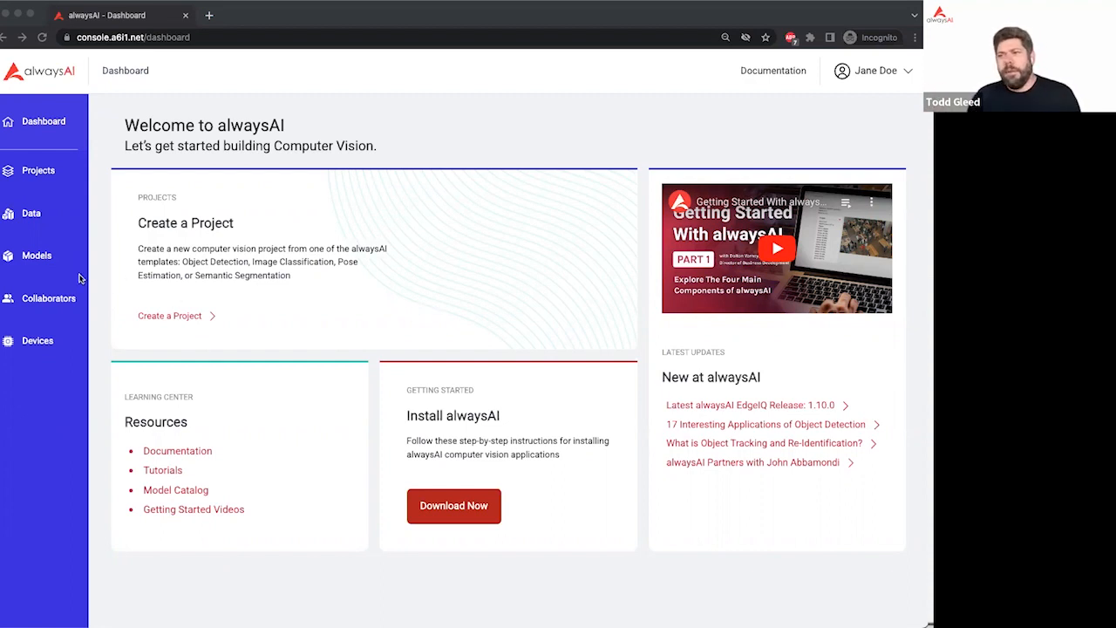
# View the available actions for the PPE_Helmets_Construction dataset, close them and open the image gallery
pyautogui.click(31, 215)
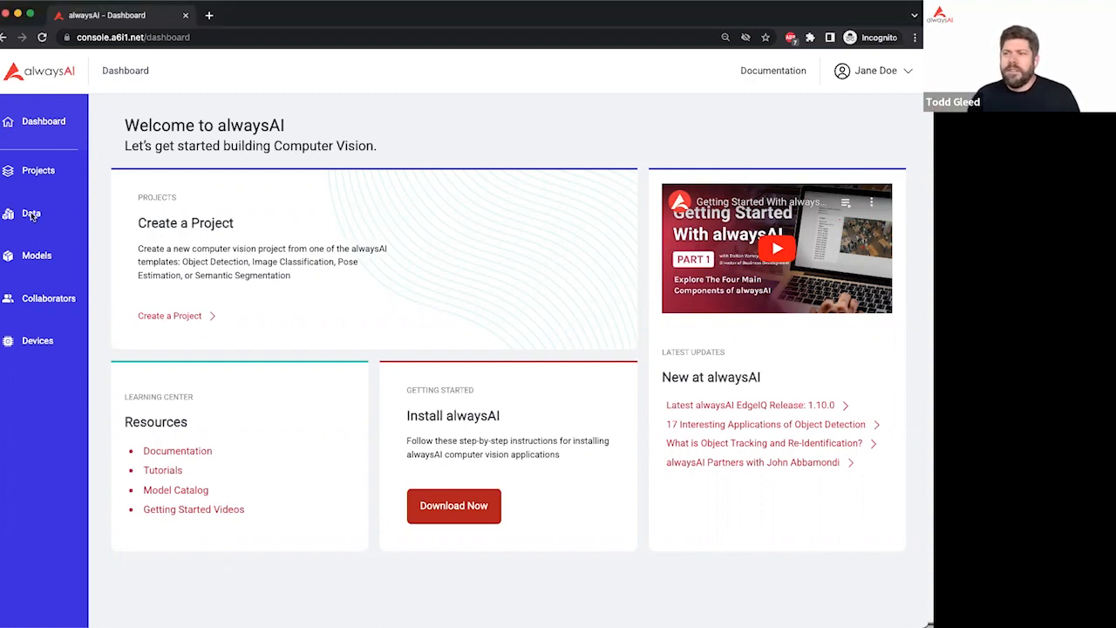
pyautogui.click(129, 343)
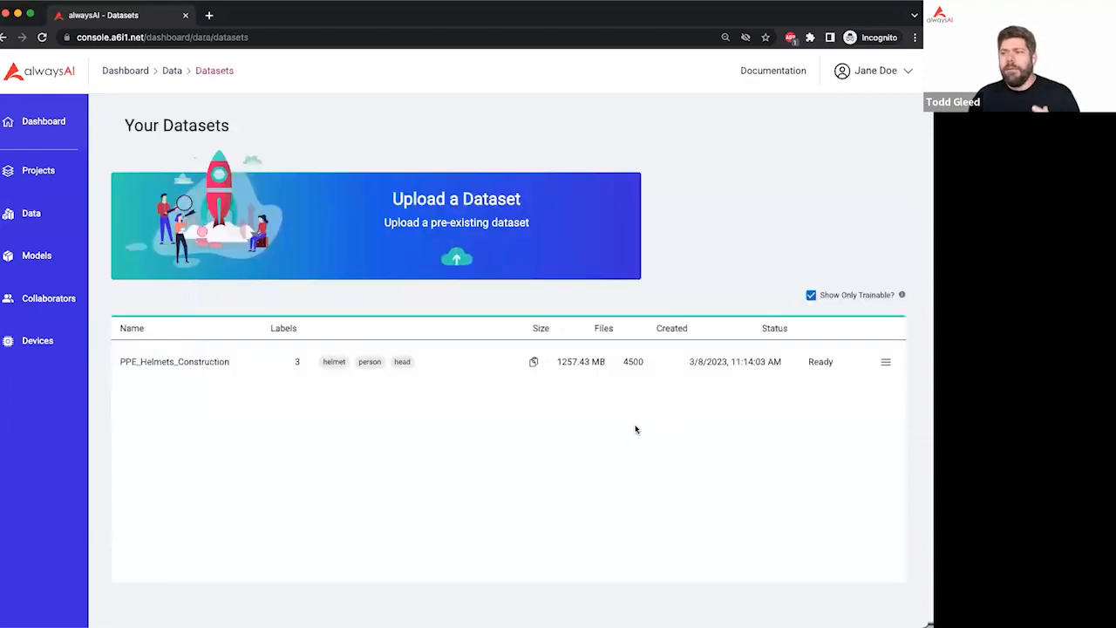
pyautogui.click(885, 364)
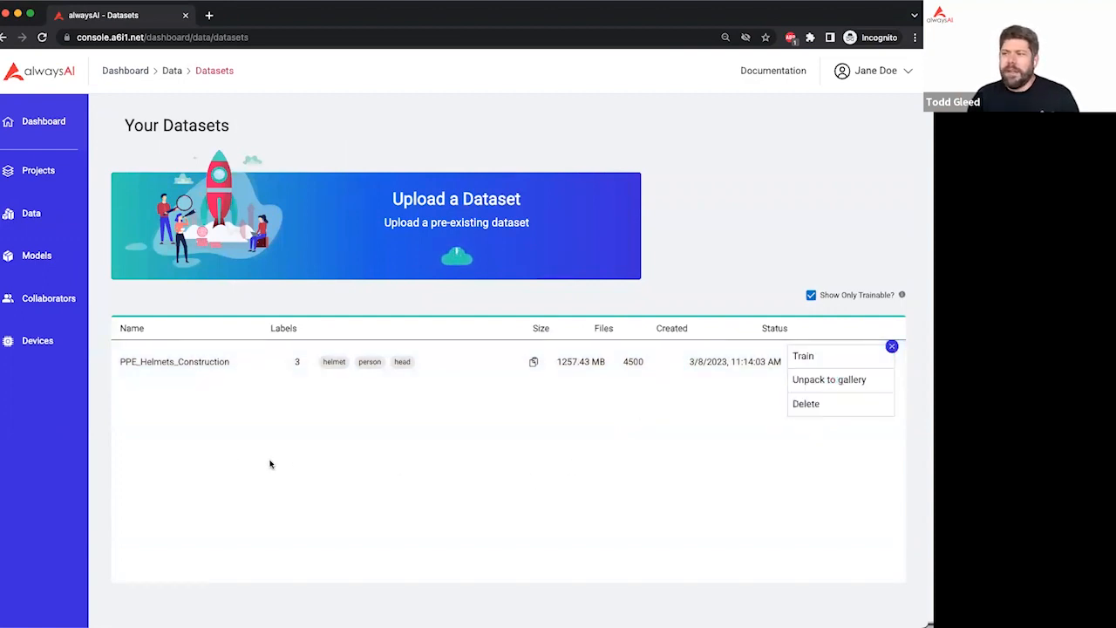
pyautogui.click(203, 456)
pyautogui.moveTo(27, 219)
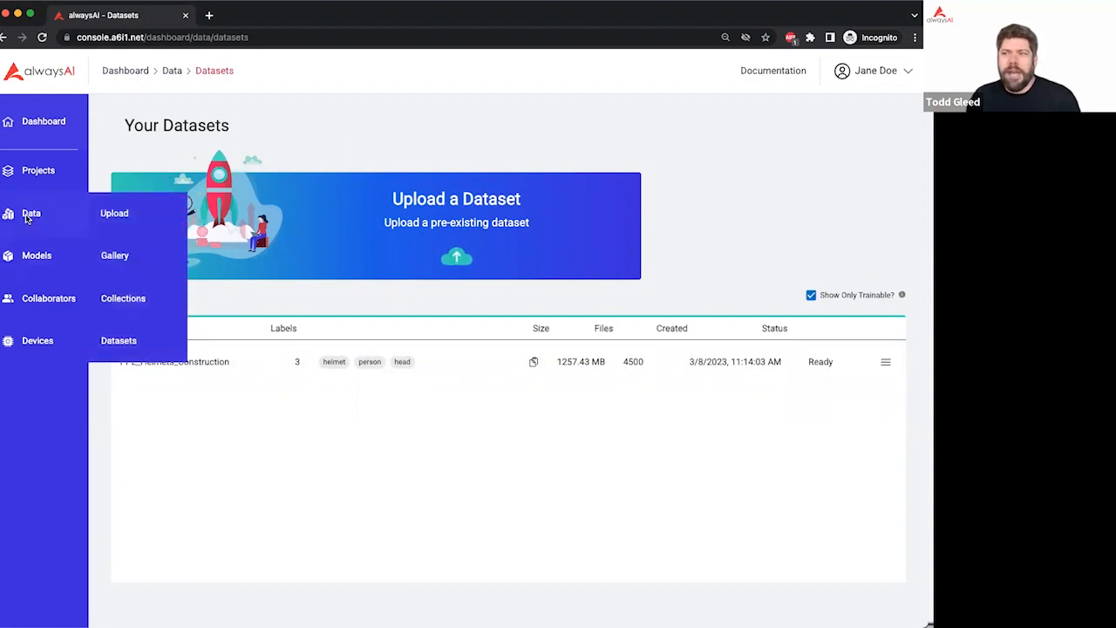
pyautogui.click(146, 254)
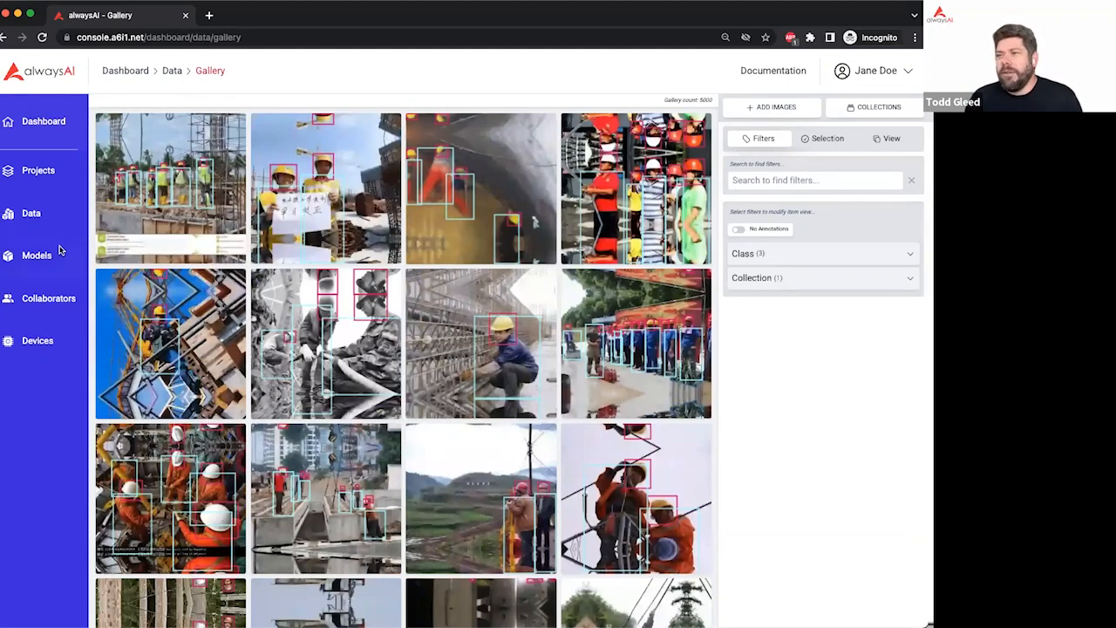
# Add the nine construction-site images to the data uploader's file list
pyautogui.moveTo(61, 216)
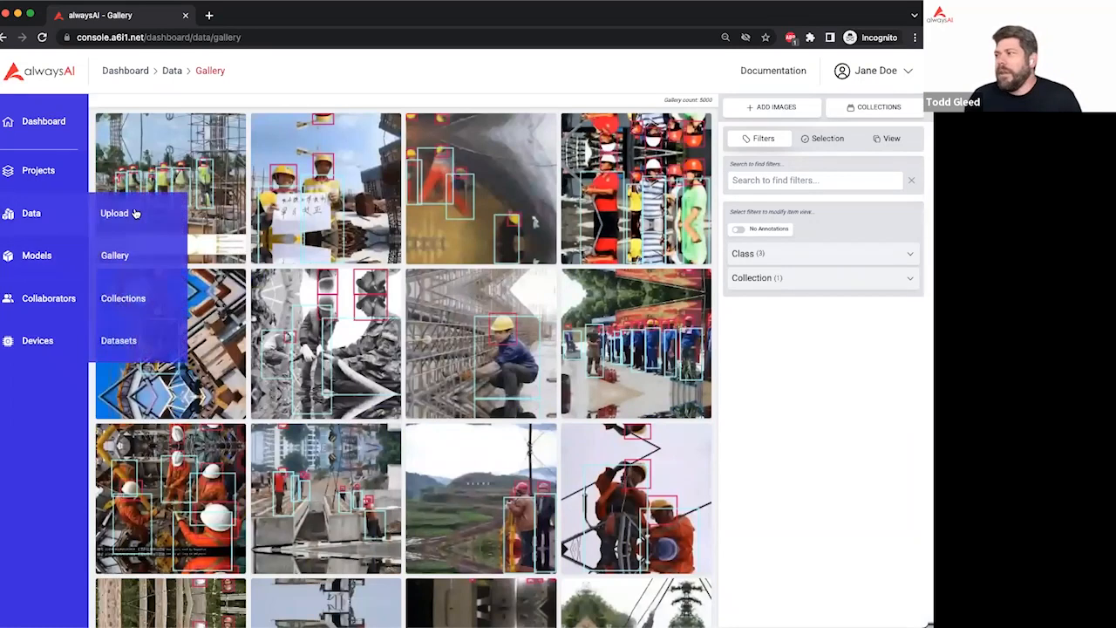
pyautogui.click(116, 213)
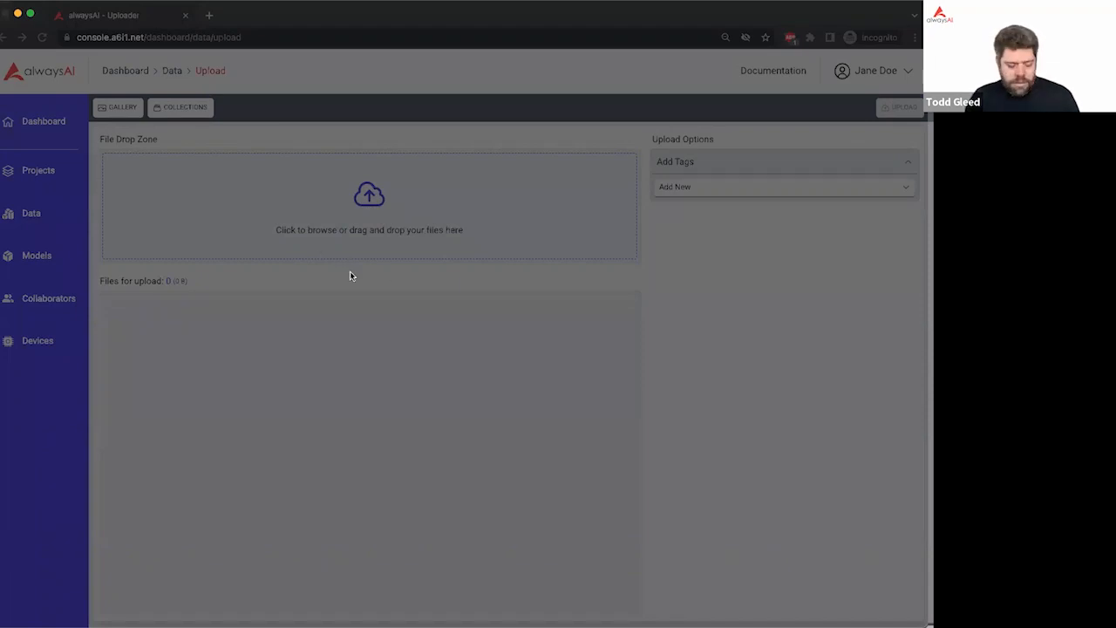
pyautogui.click(718, 445)
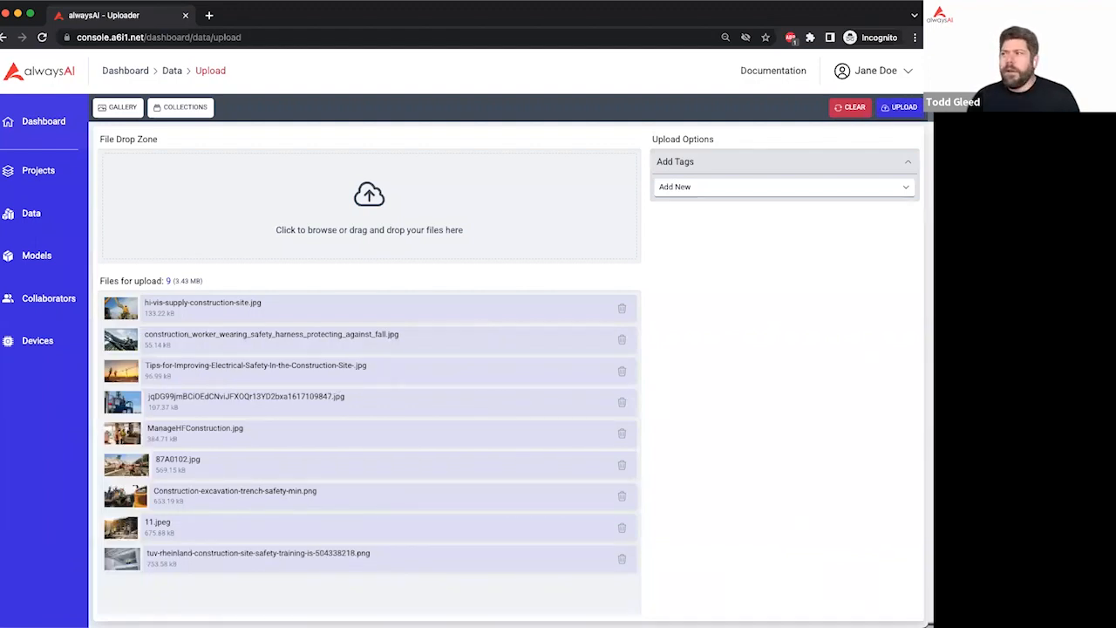
# Create the tag "Construction" for the listed files and upload them
pyautogui.click(695, 190)
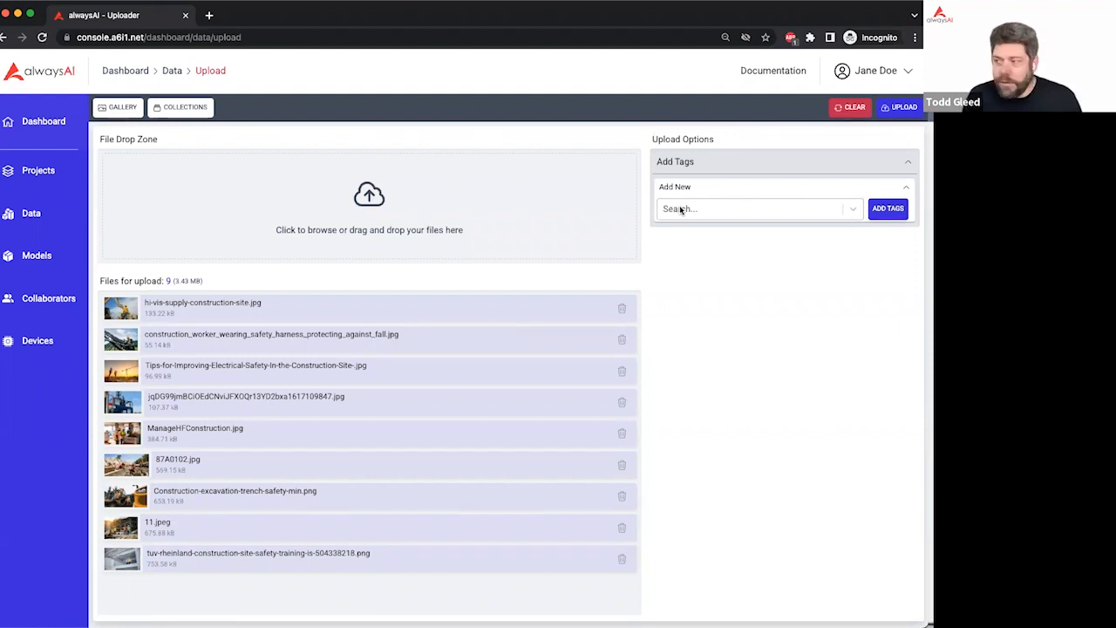
pyautogui.click(683, 211)
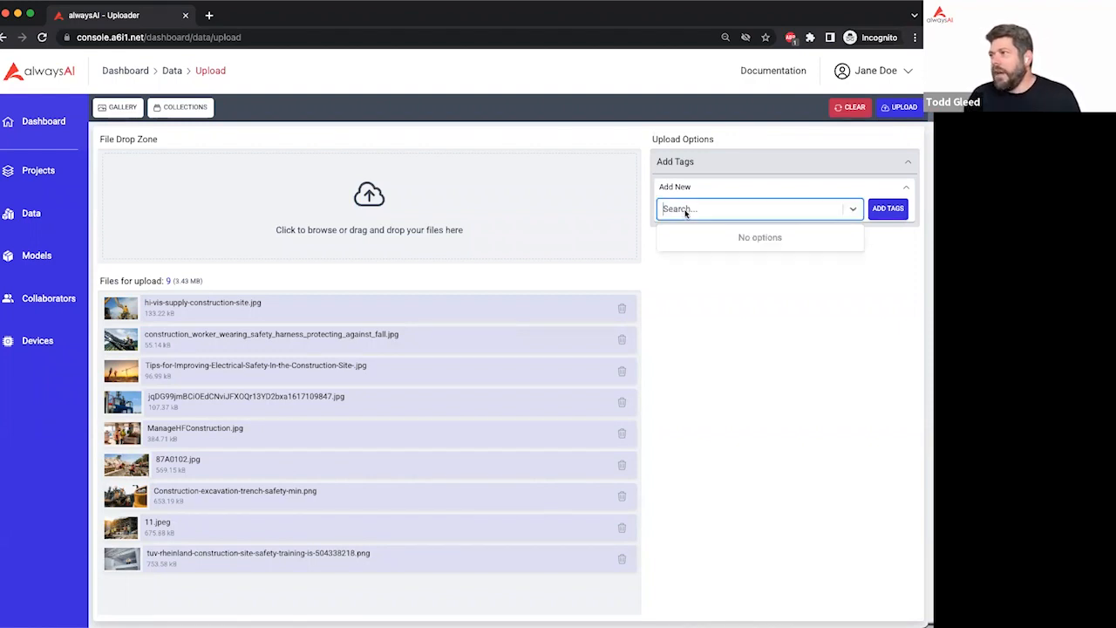
pyautogui.write('Constr')
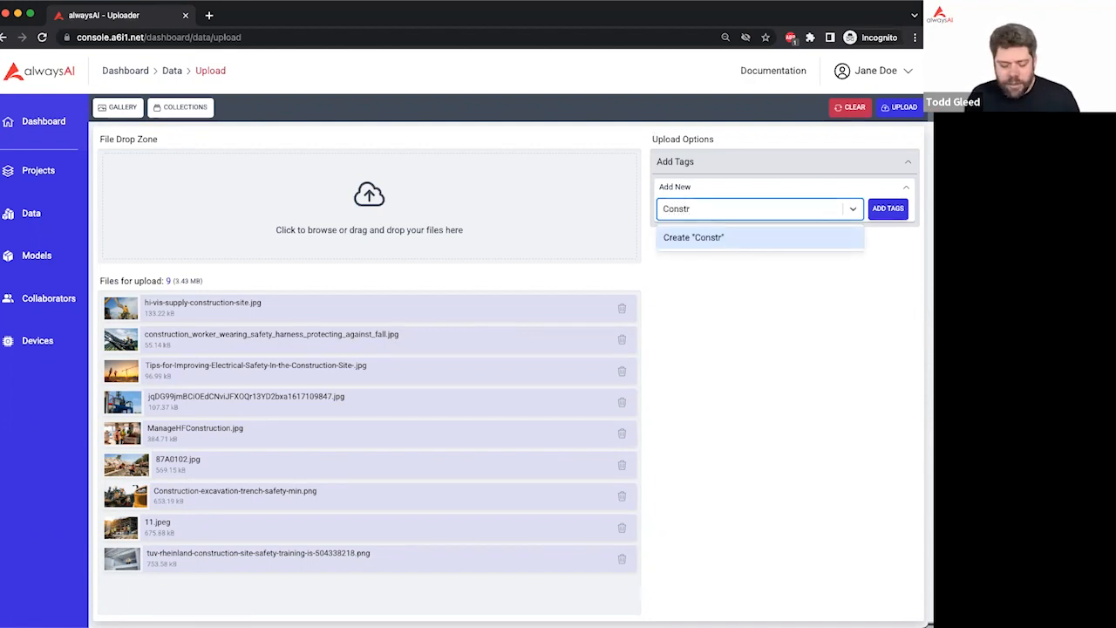
pyautogui.write('uction')
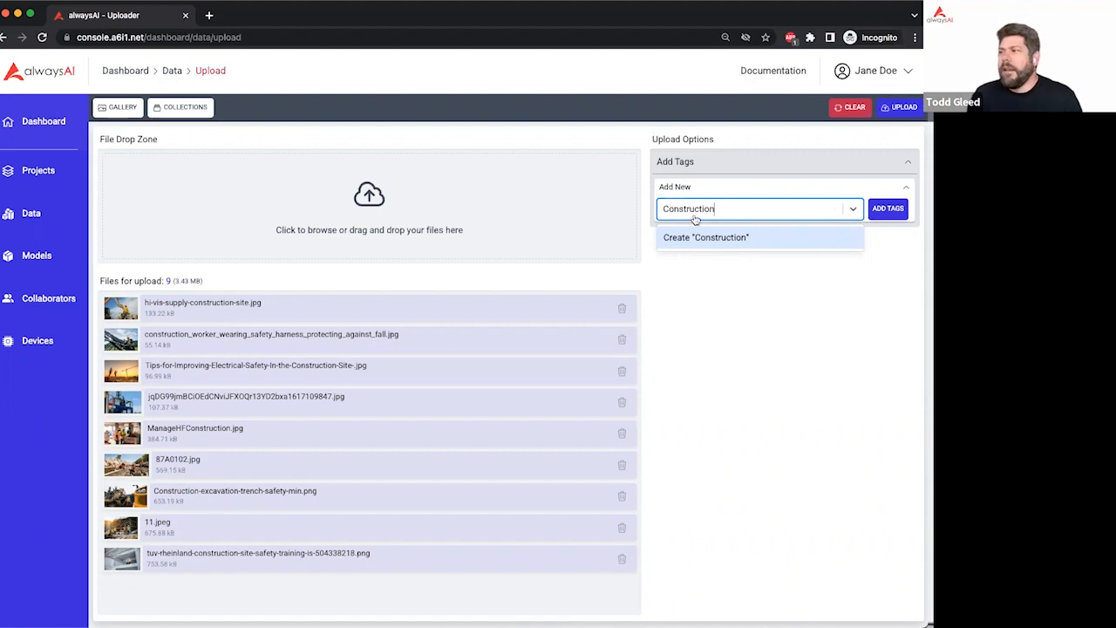
pyautogui.click(731, 238)
pyautogui.click(875, 208)
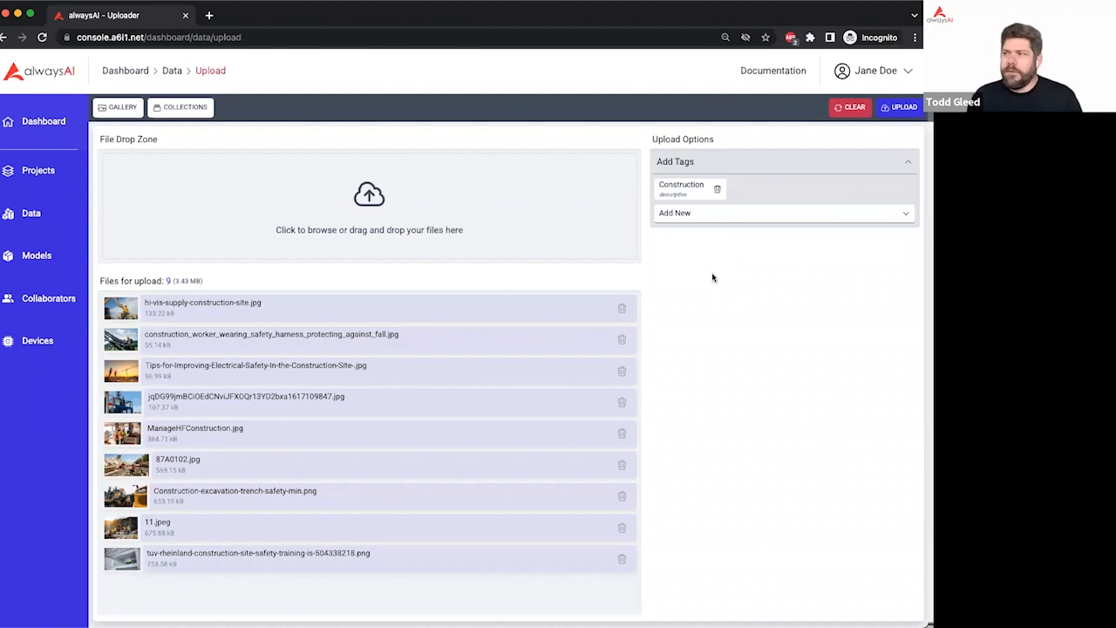
pyautogui.click(900, 107)
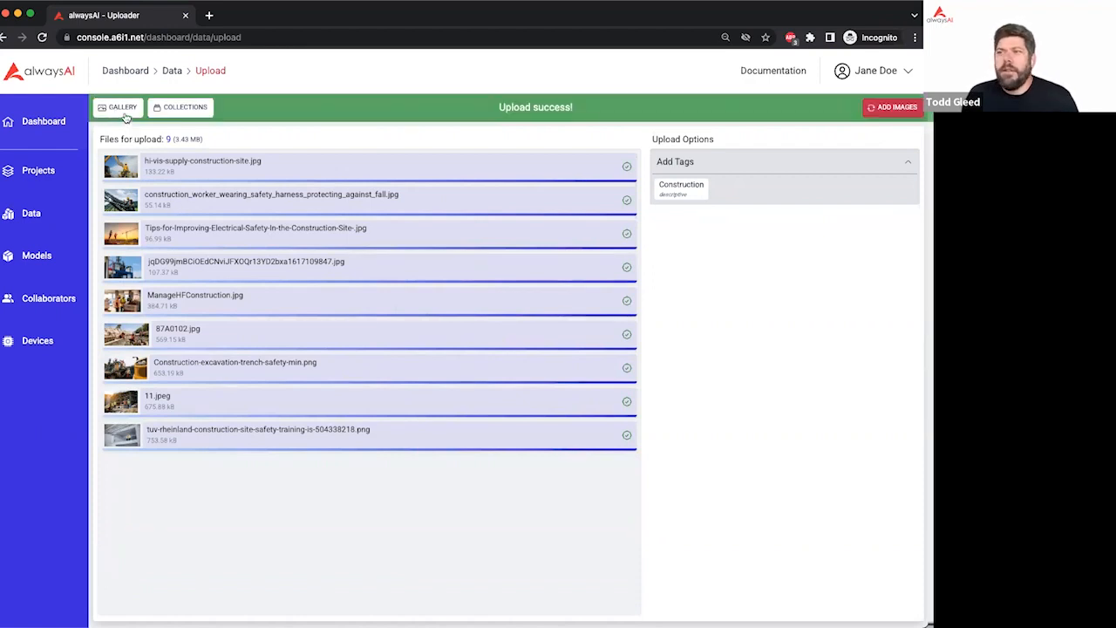
# Inspect the details and tags of the first uploaded image in the gallery, and return to the gallery
pyautogui.click(121, 108)
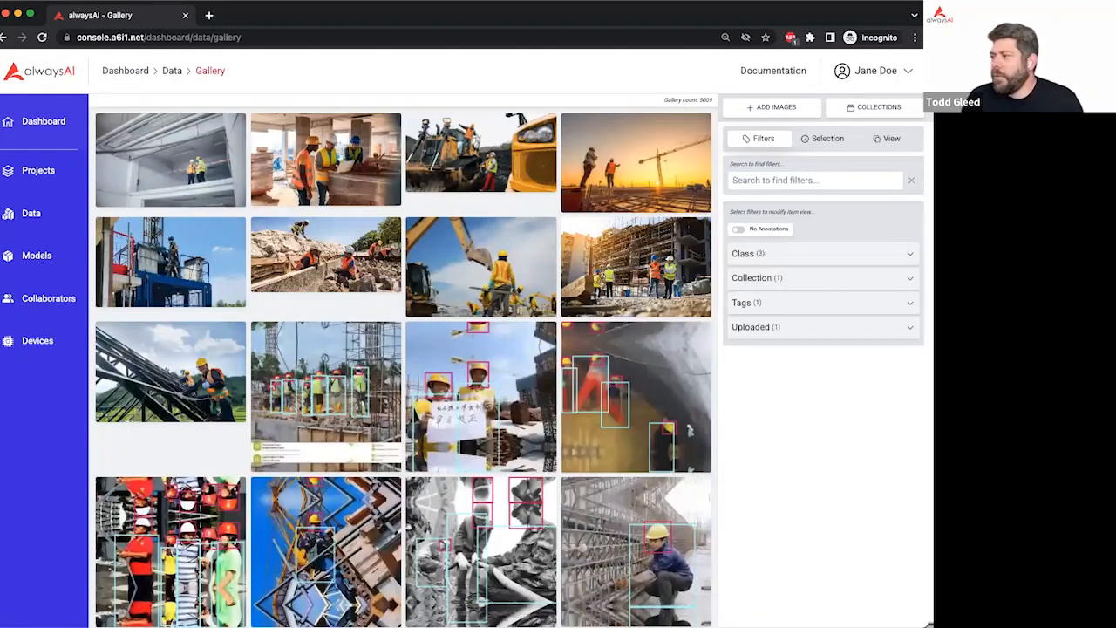
pyautogui.click(123, 191)
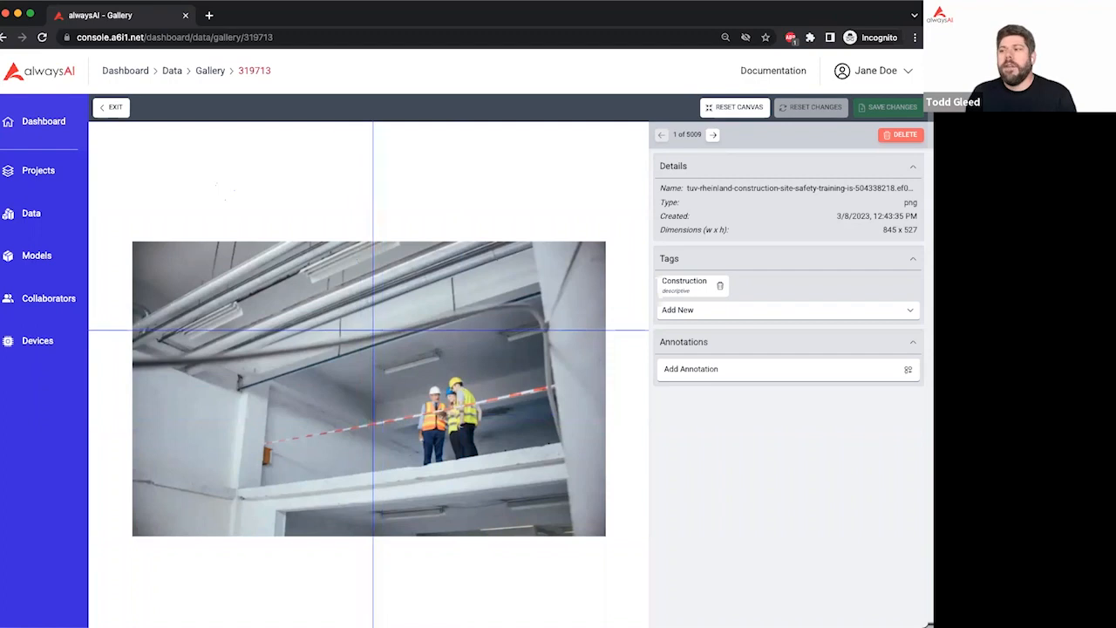
pyautogui.click(114, 108)
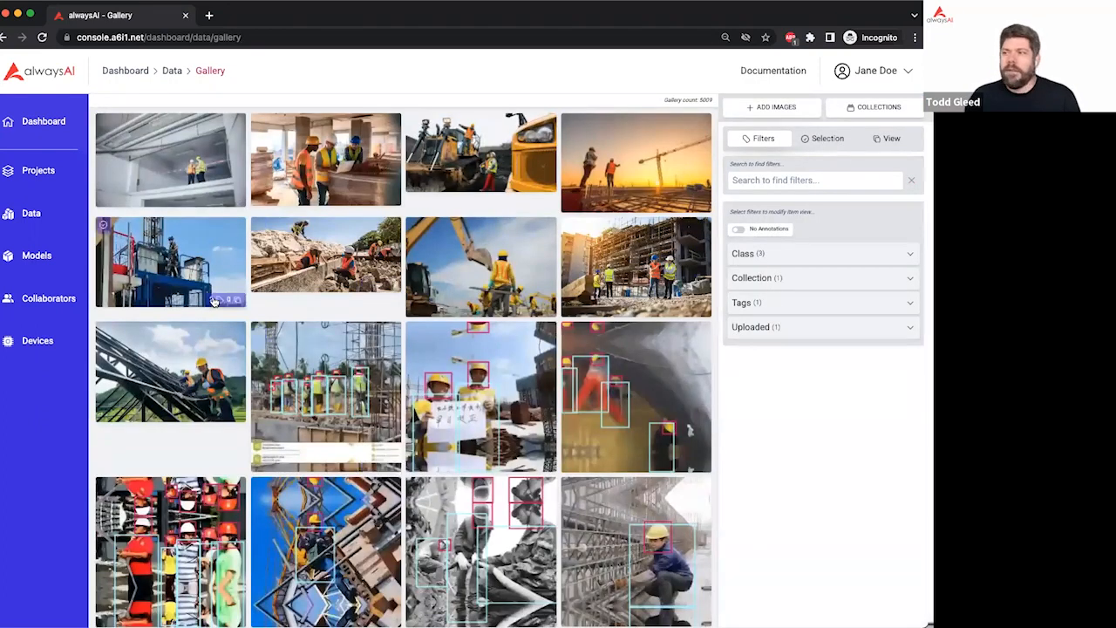
# Filter the gallery to the images uploaded on 3/8/2023, 12:43:30 PM
pyautogui.click(795, 303)
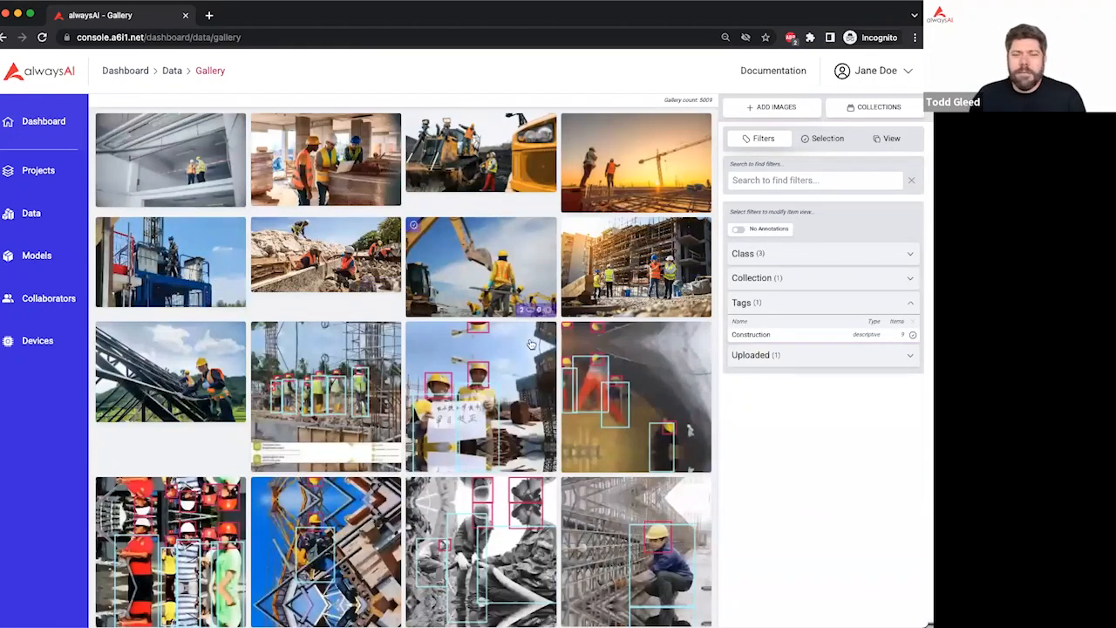
pyautogui.click(812, 358)
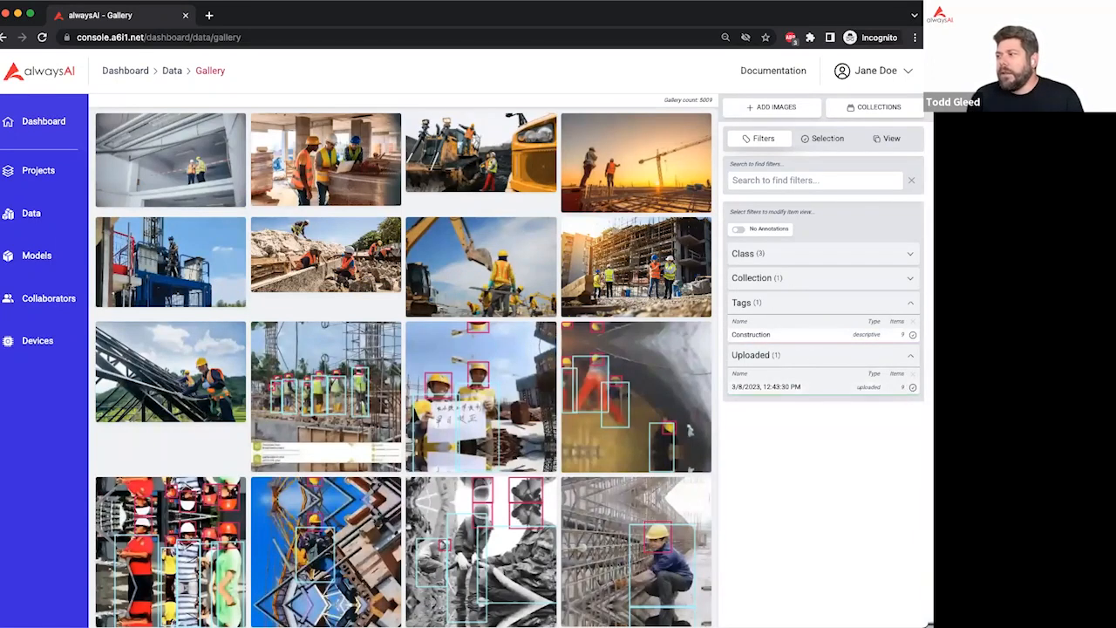
pyautogui.click(912, 387)
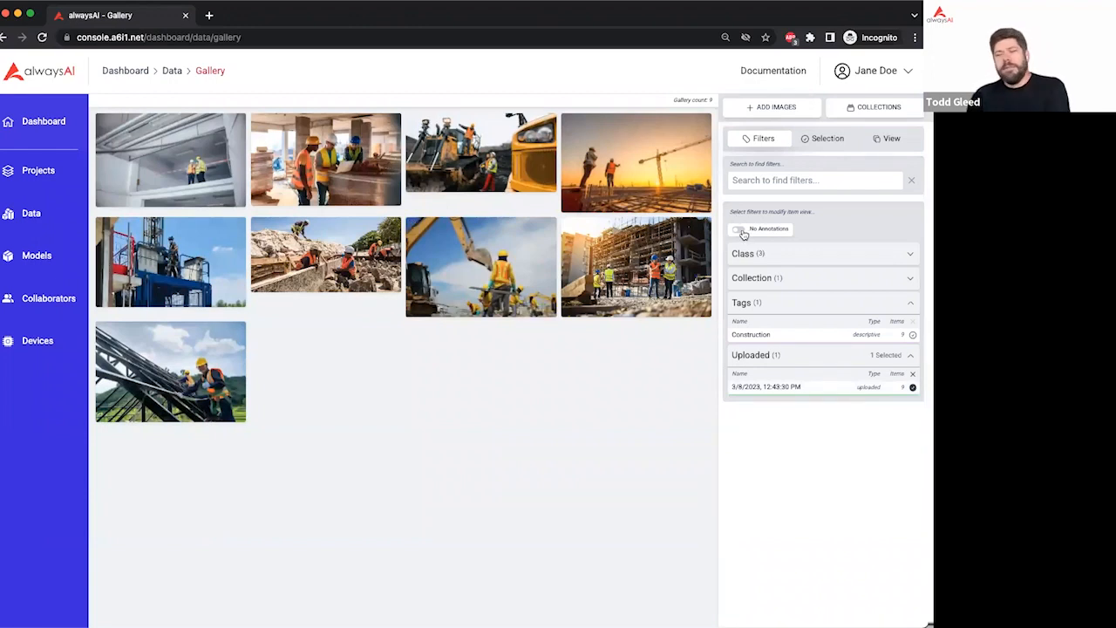
# Annotate the three workers' helmets in the tuv-rheinland image with the helmet class, then save and advance to the second image
pyautogui.click(155, 198)
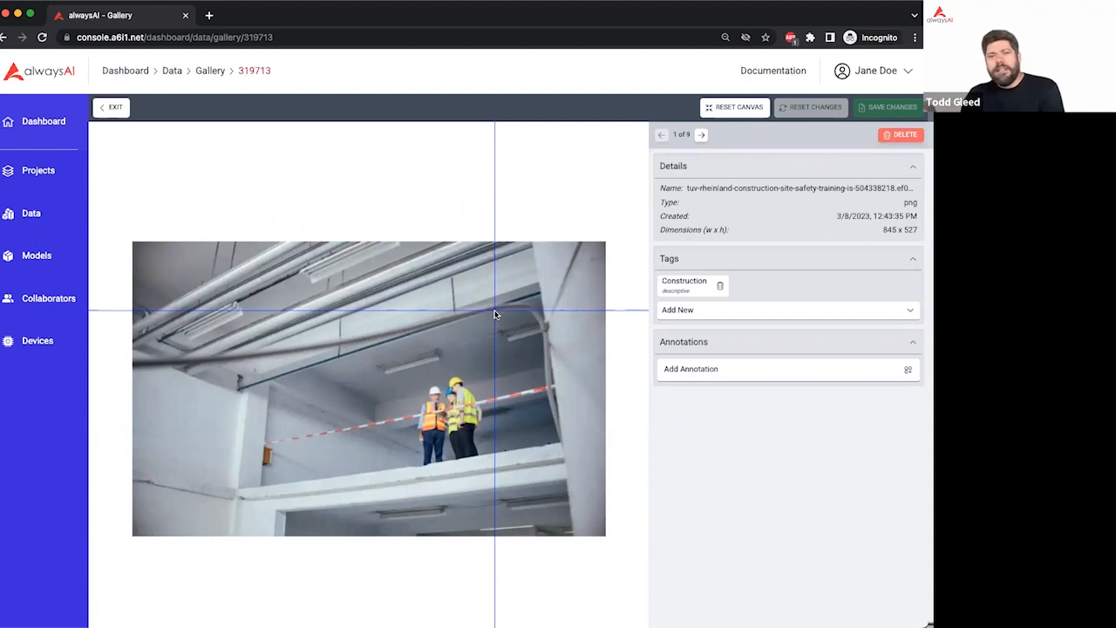
pyautogui.click(737, 369)
pyautogui.click(722, 376)
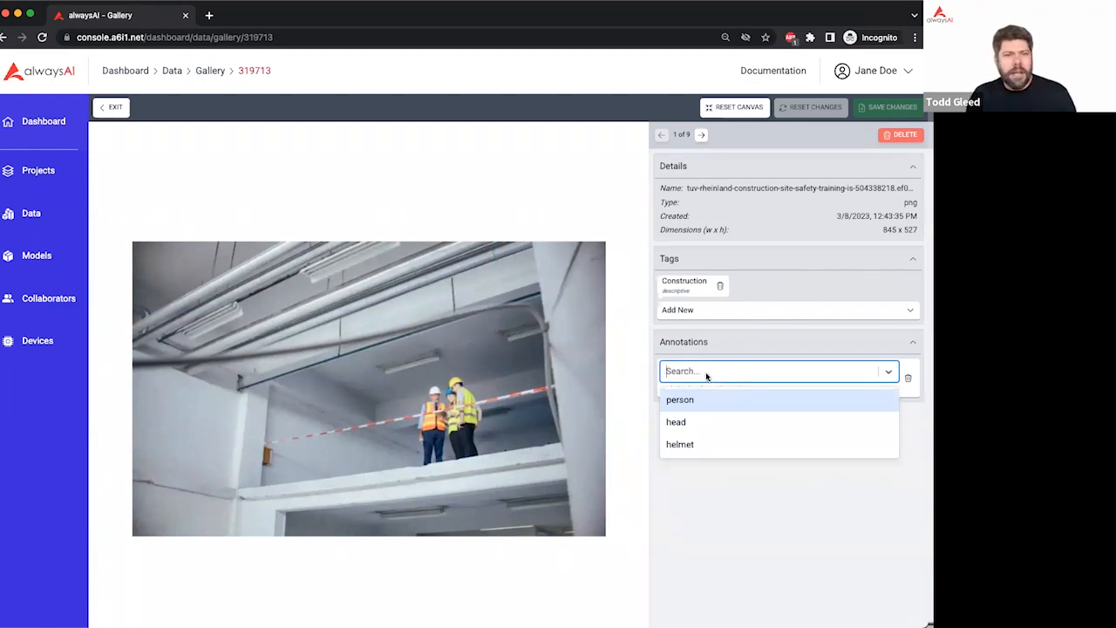
pyautogui.click(694, 444)
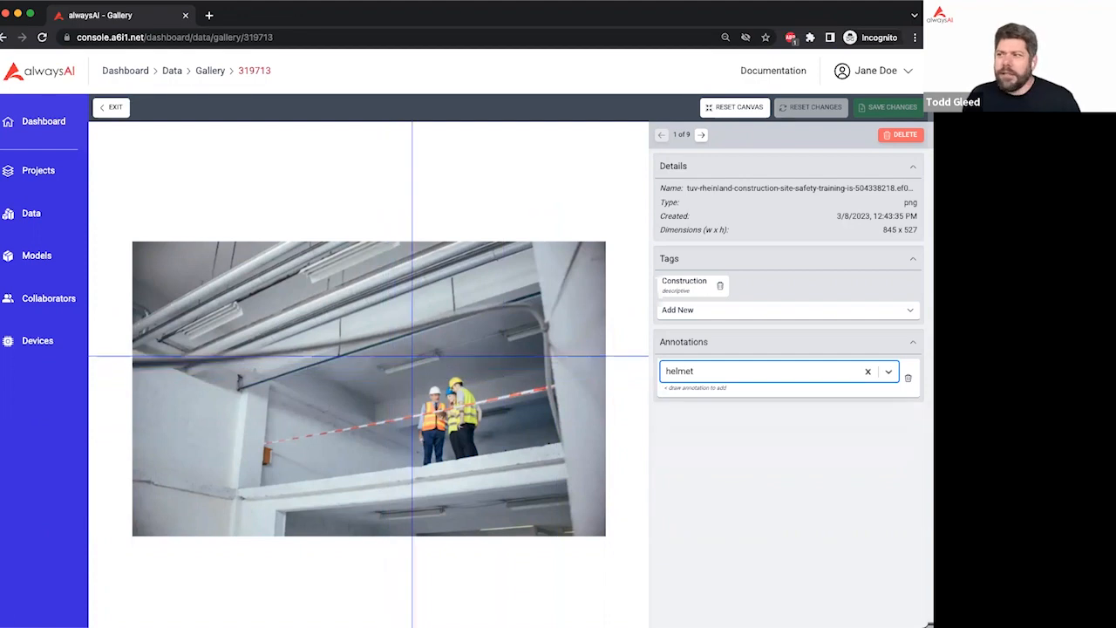
pyautogui.moveTo(450, 377)
pyautogui.mouseDown()
pyautogui.moveTo(464, 394)
pyautogui.moveTo(440, 401)
pyautogui.moveTo(453, 398)
pyautogui.mouseUp()
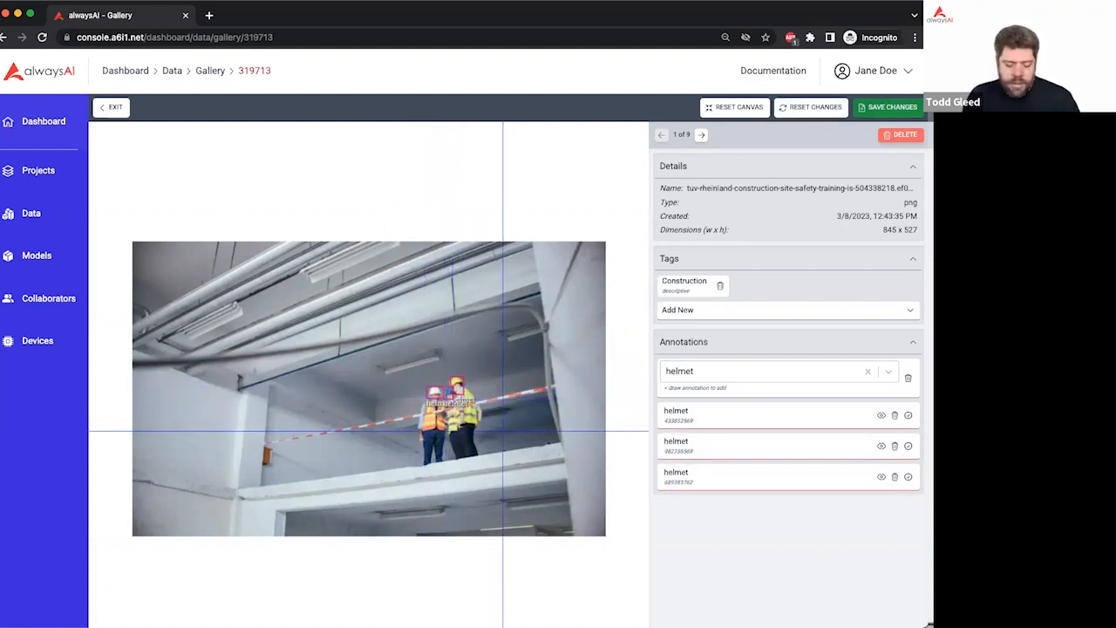
pyautogui.press('super+s')
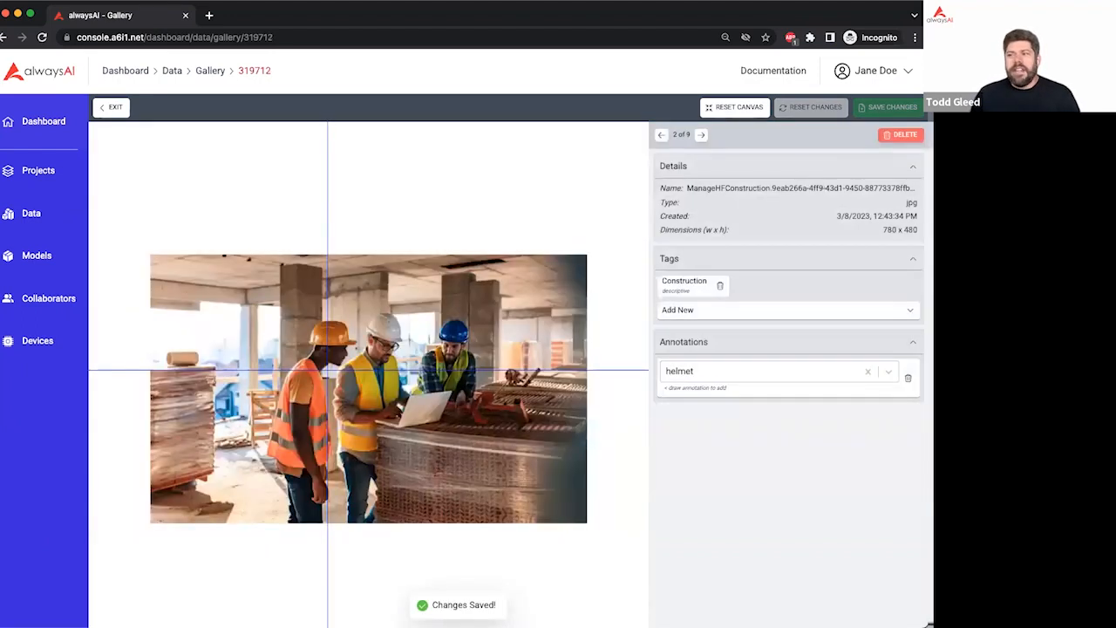
# Draw helmet boxes on the three workers in the ManageHFConstruction image and on two workers in the excavation image, saving each
pyautogui.moveTo(297, 316)
pyautogui.mouseDown()
pyautogui.moveTo(355, 352)
pyautogui.moveTo(405, 348)
pyautogui.moveTo(453, 327)
pyautogui.moveTo(472, 348)
pyautogui.mouseUp()
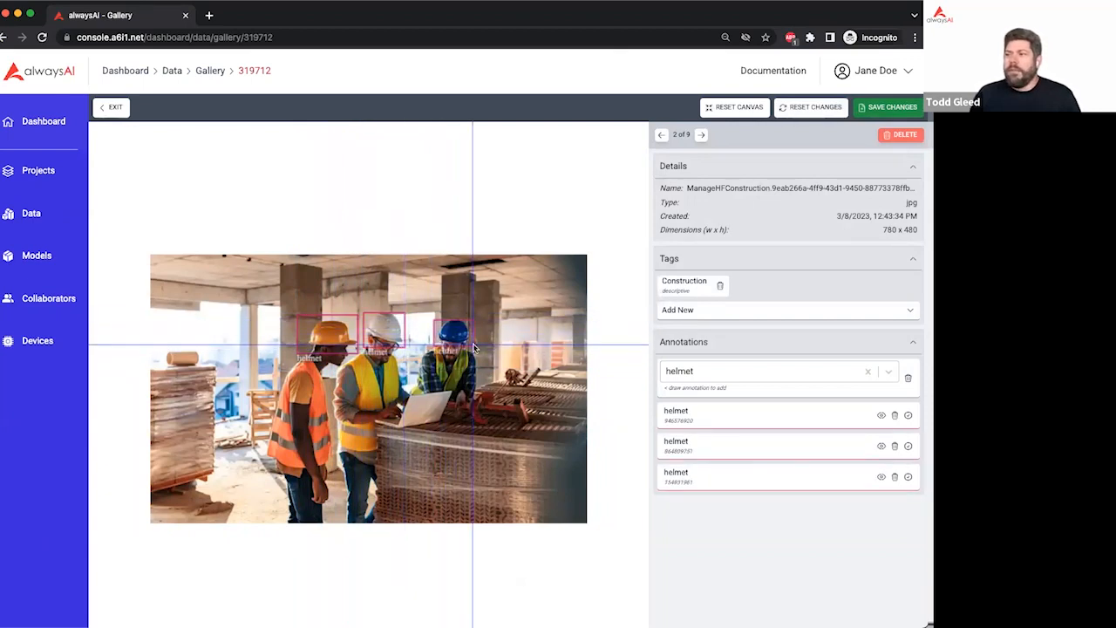
pyautogui.press('Right')
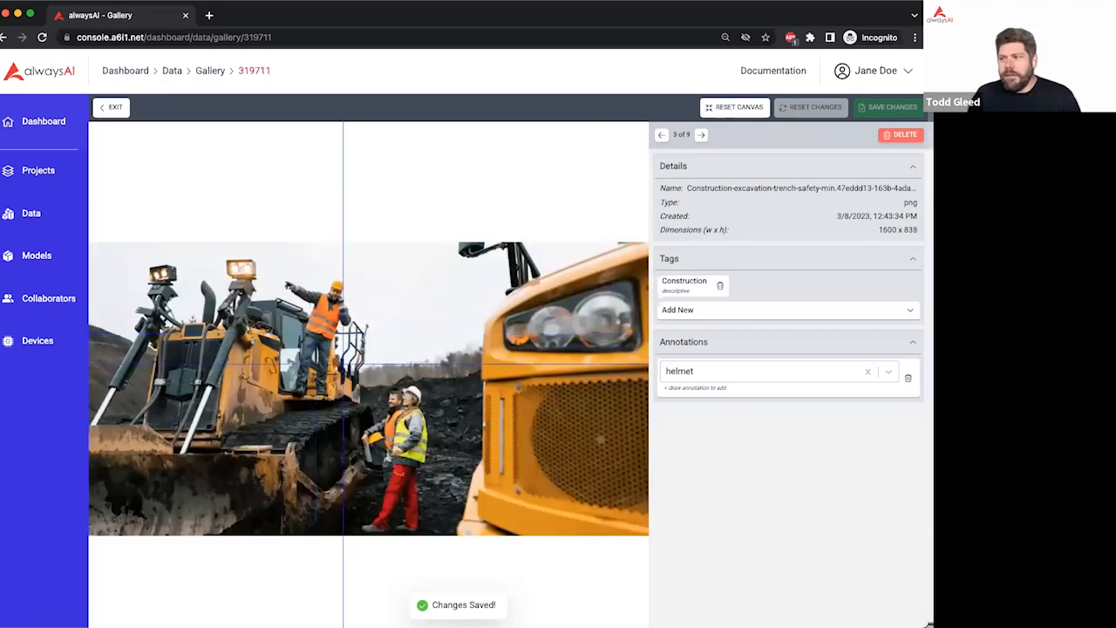
pyautogui.moveTo(403, 388); pyautogui.dragTo(422, 409)
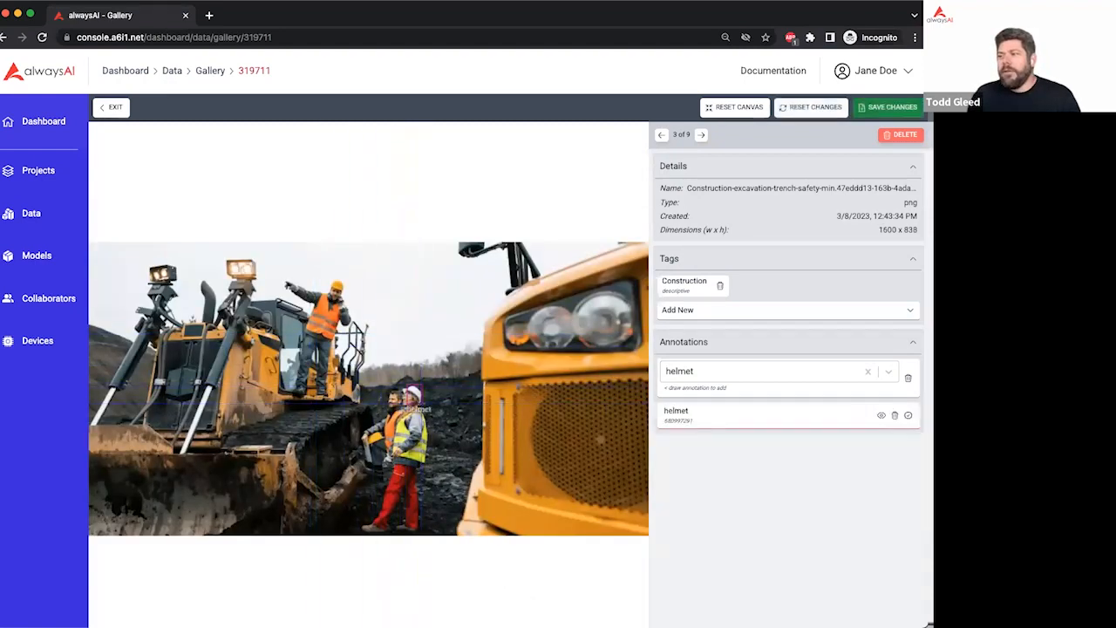
pyautogui.moveTo(325, 279); pyautogui.dragTo(347, 296)
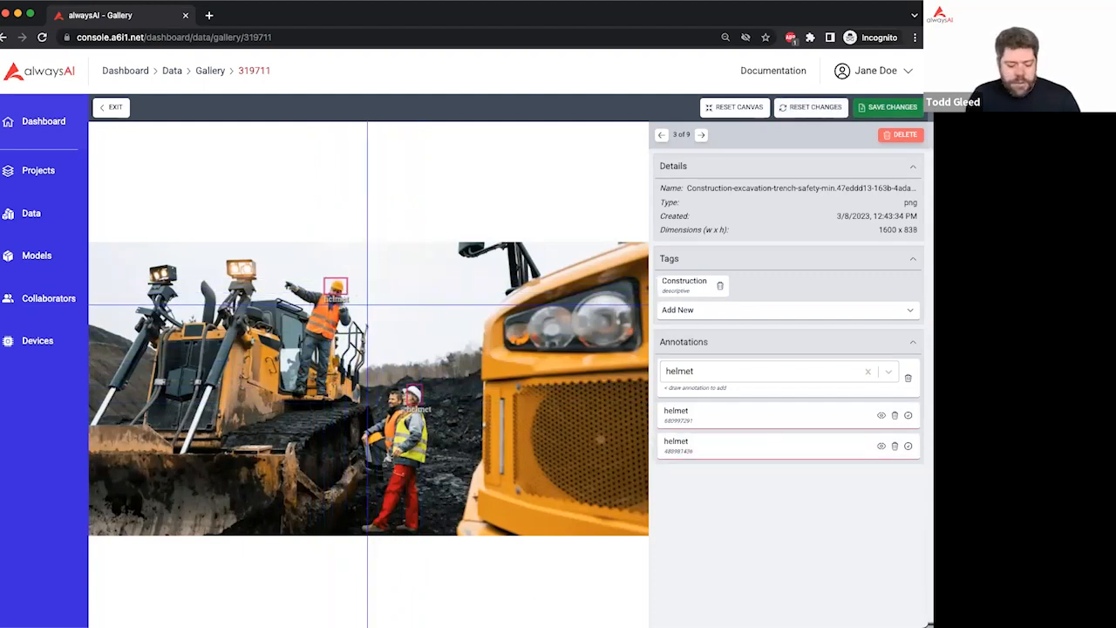
pyautogui.press('Right')
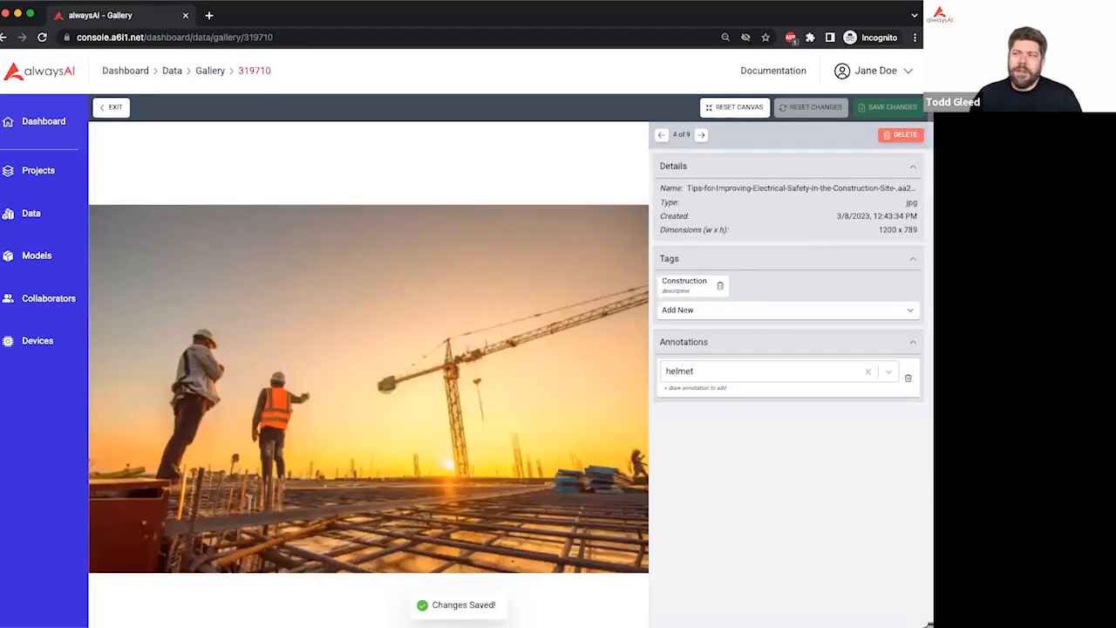
# Annotate the three workers in the sunset crane image with helmet and person boxes, then save and advance to the fifth image
pyautogui.moveTo(190, 326); pyautogui.dragTo(288, 389)
pyautogui.moveTo(633, 447); pyautogui.dragTo(640, 460)
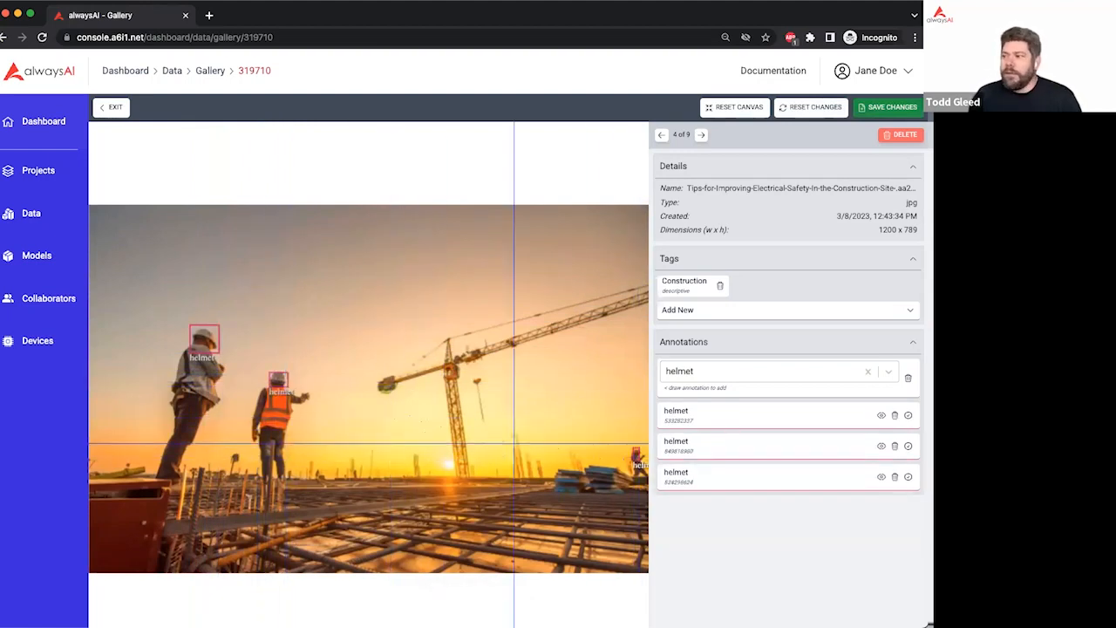
pyautogui.click(698, 373)
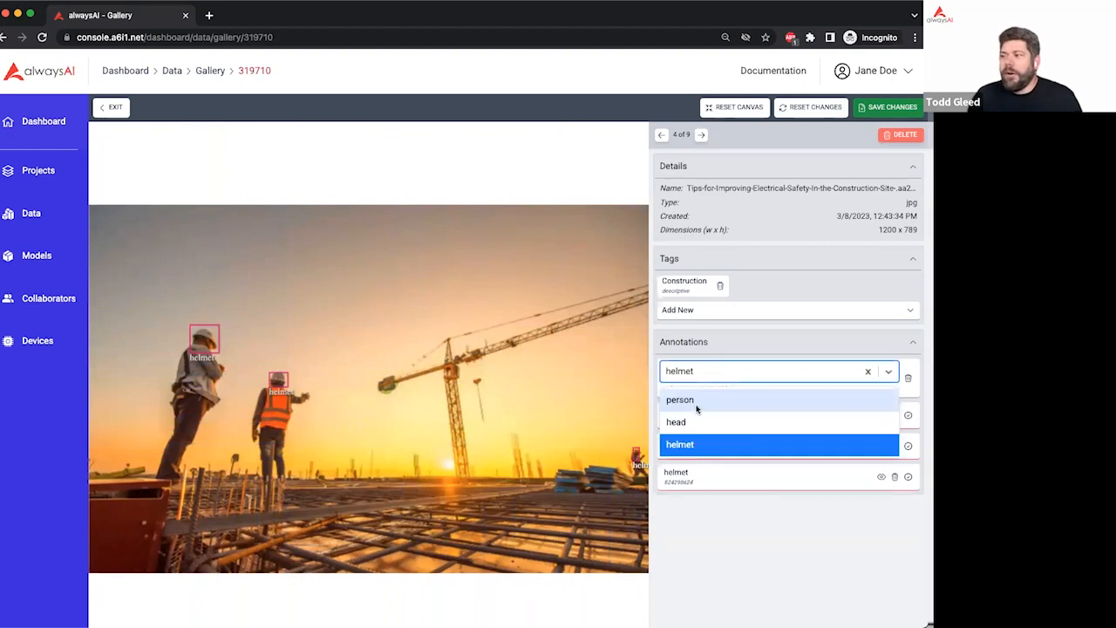
pyautogui.click(696, 401)
pyautogui.moveTo(150, 328); pyautogui.dragTo(228, 480)
pyautogui.moveTo(246, 364); pyautogui.dragTo(310, 484)
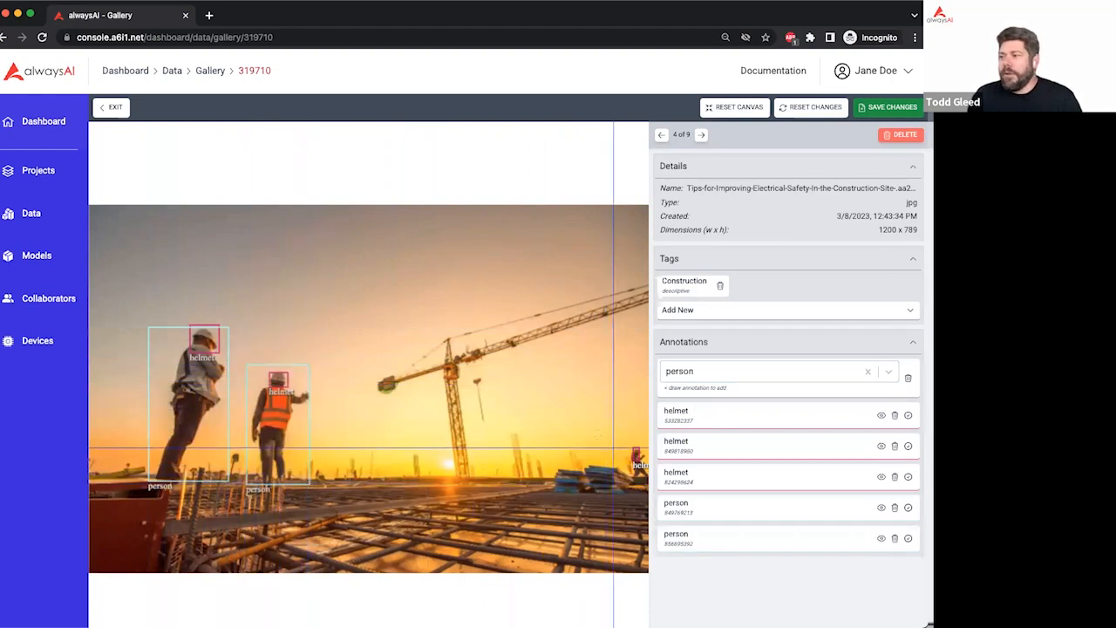
pyautogui.moveTo(624, 447); pyautogui.dragTo(648, 481)
pyautogui.press('Right')
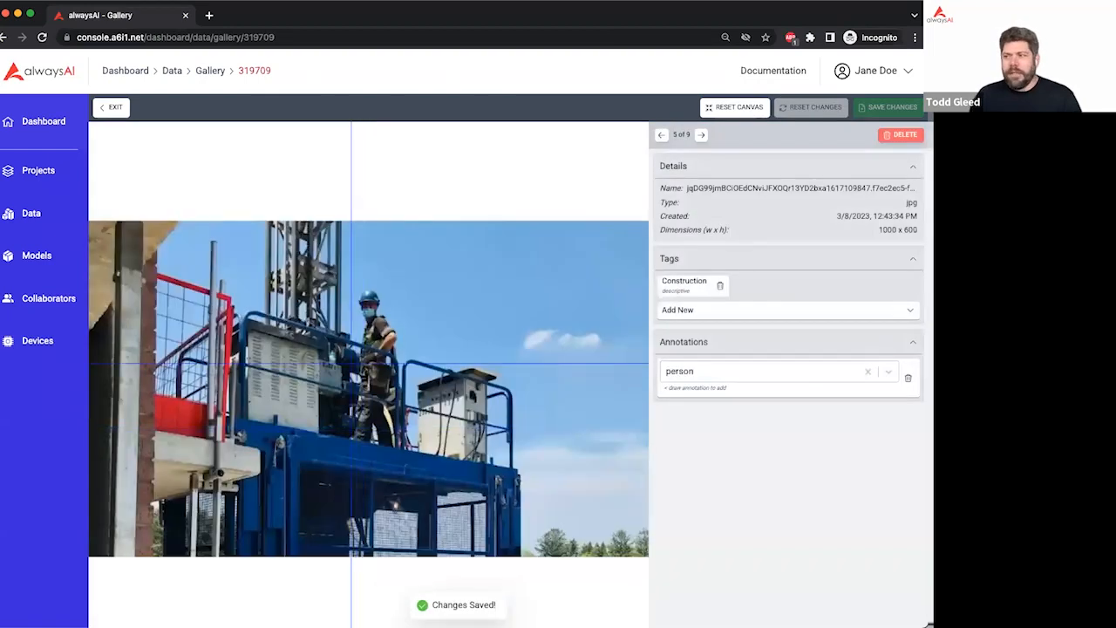
# Annotate the worker on the blue lift platform in the fifth image with a person box and a head box, then save and advance
pyautogui.moveTo(352, 288); pyautogui.dragTo(400, 449)
pyautogui.click(701, 373)
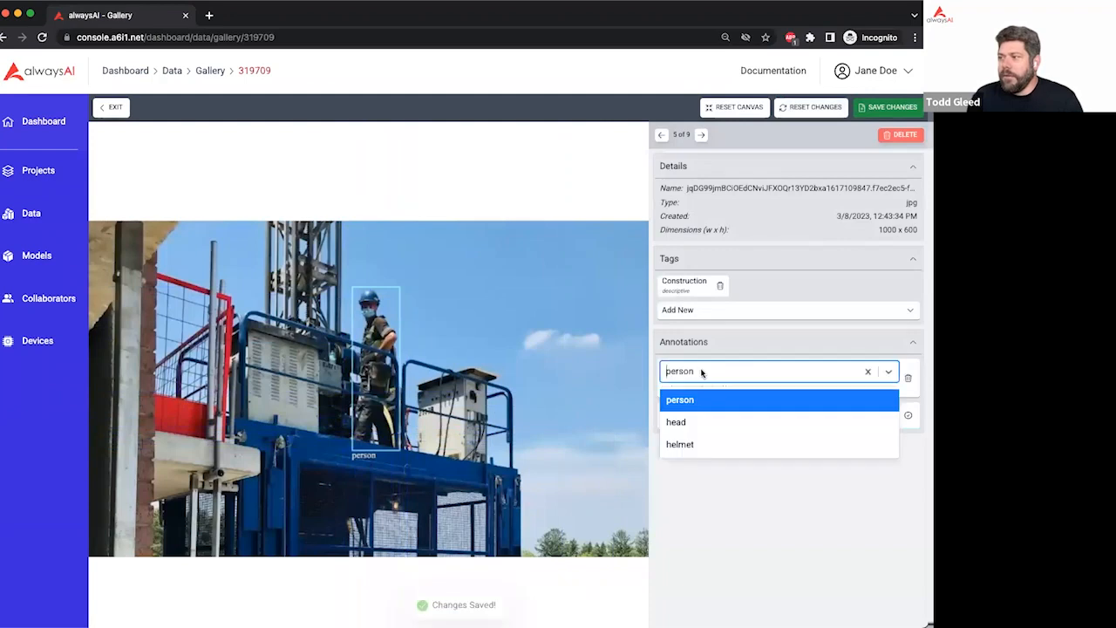
pyautogui.click(689, 424)
pyautogui.moveTo(362, 293); pyautogui.dragTo(382, 312)
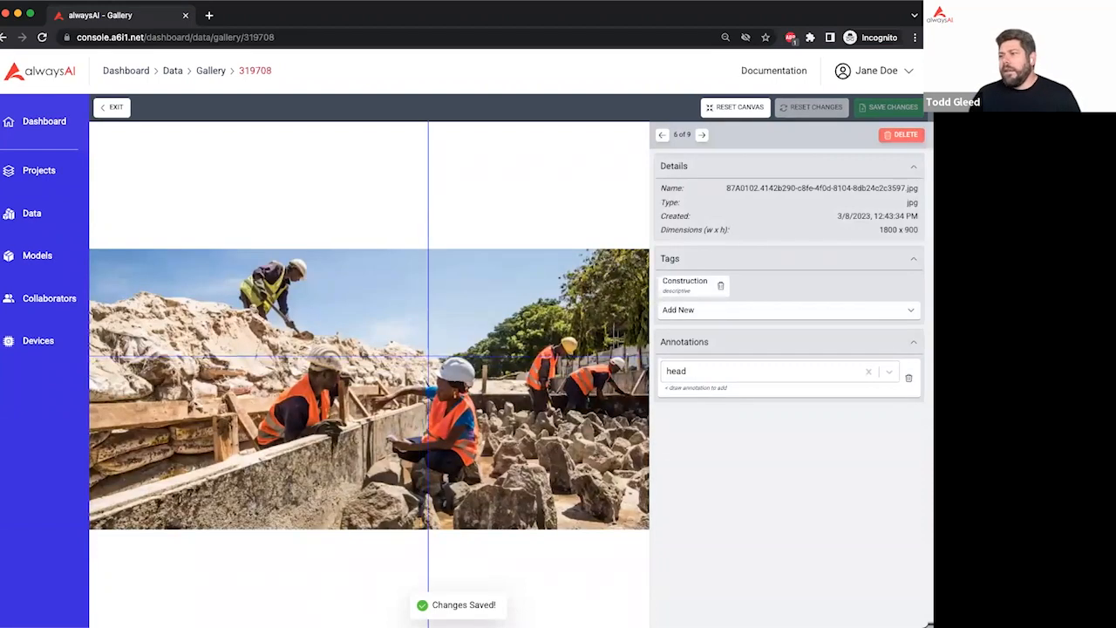
# Draw head boxes on the five workers in the stone trench image, then save and advance to the seventh image
pyautogui.moveTo(429, 357); pyautogui.dragTo(479, 394)
pyautogui.moveTo(304, 342); pyautogui.dragTo(347, 383)
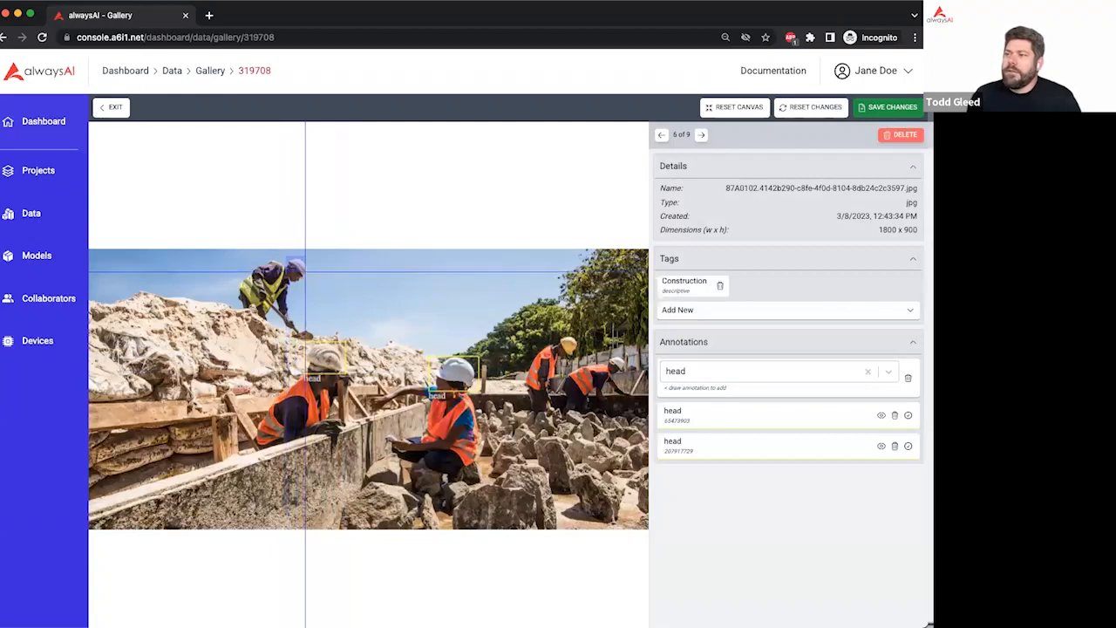
pyautogui.moveTo(305, 272); pyautogui.dragTo(311, 281)
pyautogui.moveTo(547, 339); pyautogui.dragTo(628, 377)
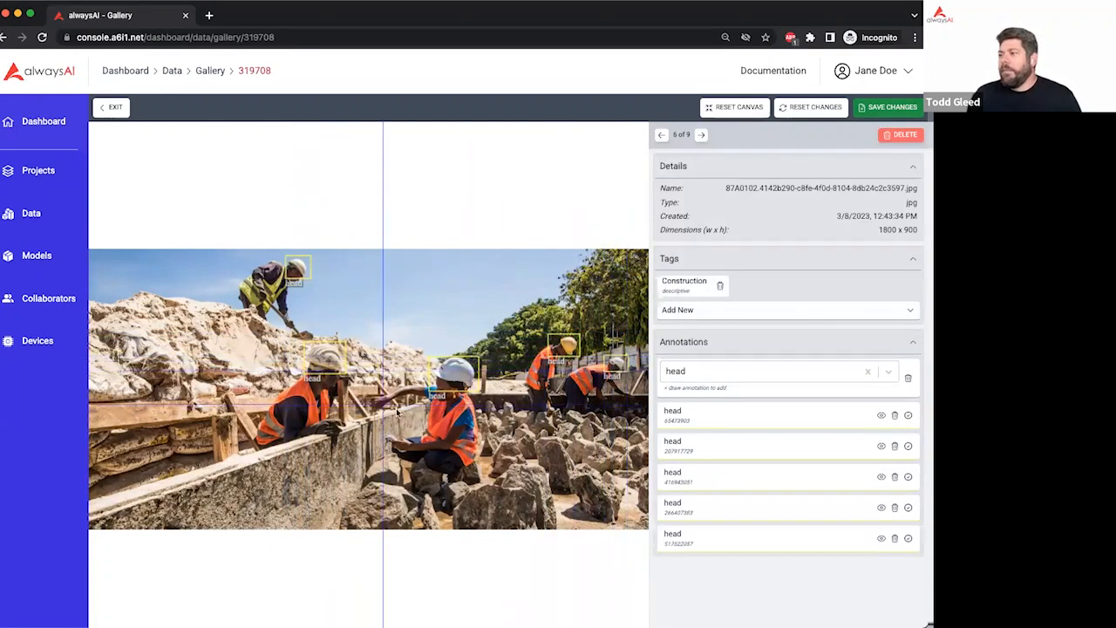
pyautogui.press('Right')
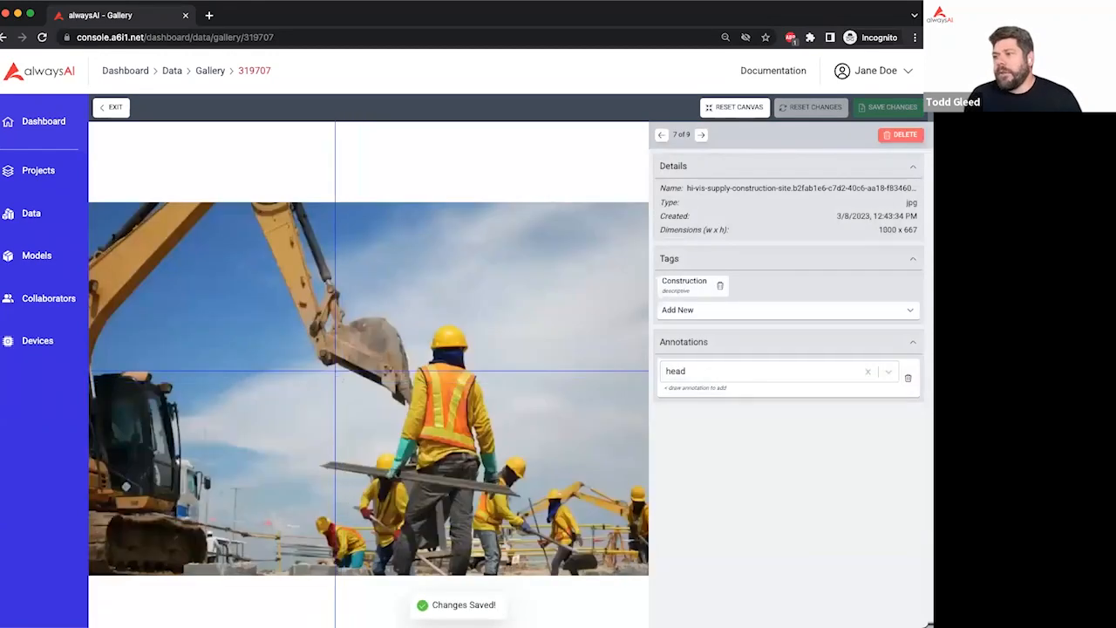
# Draw head boxes on the six workers in the hi-vis-supply-construction-site image, then save and advance to the eighth image
pyautogui.moveTo(420, 326); pyautogui.dragTo(462, 360)
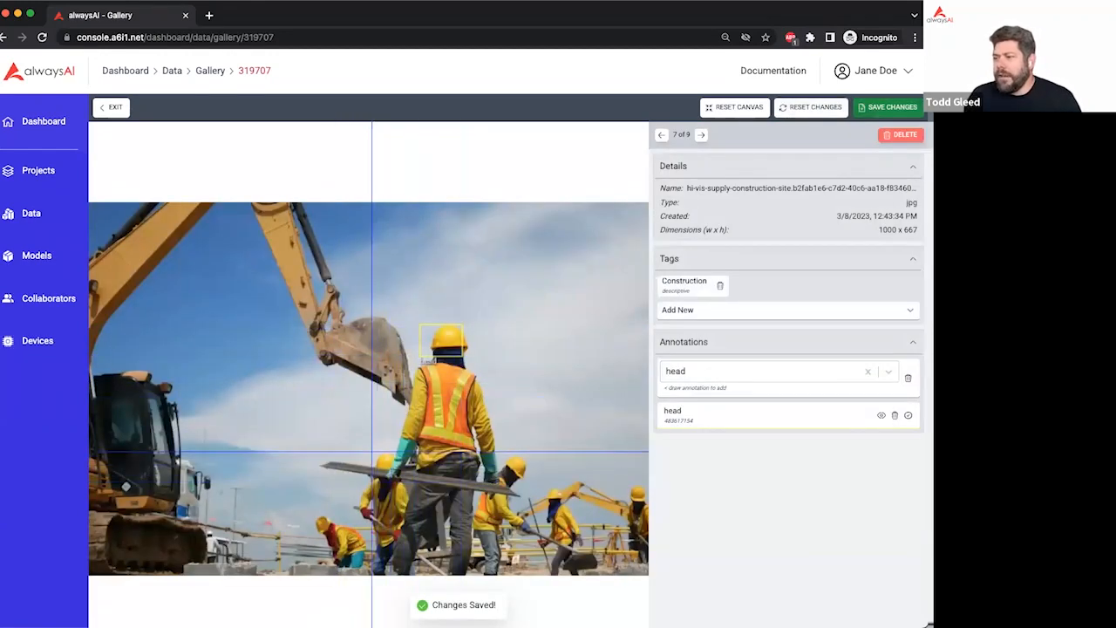
pyautogui.moveTo(372, 452); pyautogui.dragTo(397, 482)
pyautogui.moveTo(311, 514); pyautogui.dragTo(331, 540)
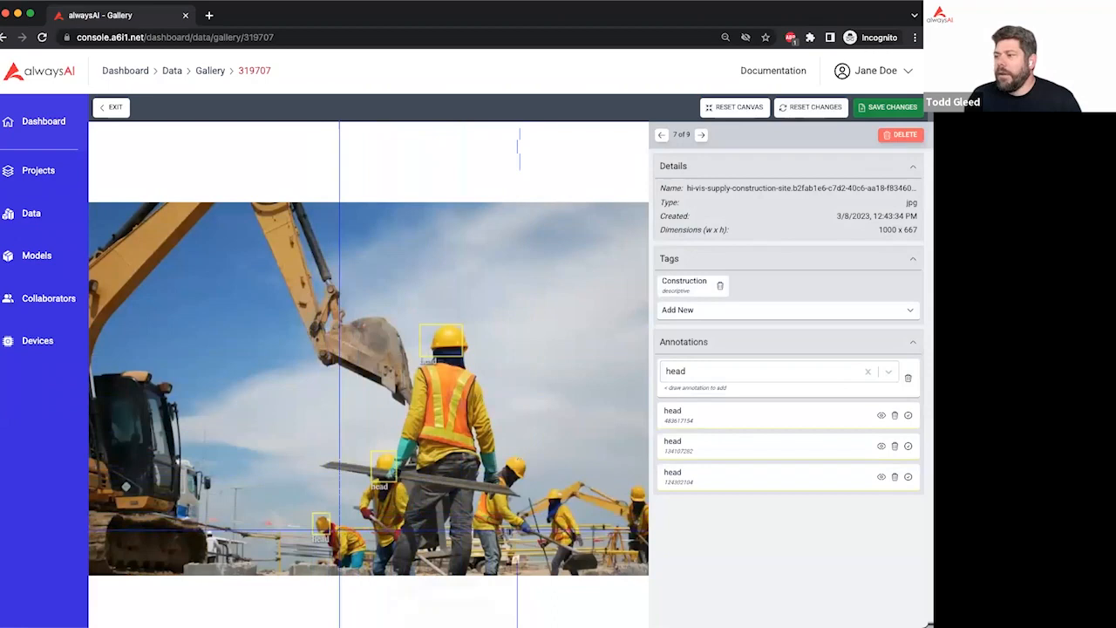
pyautogui.moveTo(504, 456); pyautogui.dragTo(568, 515)
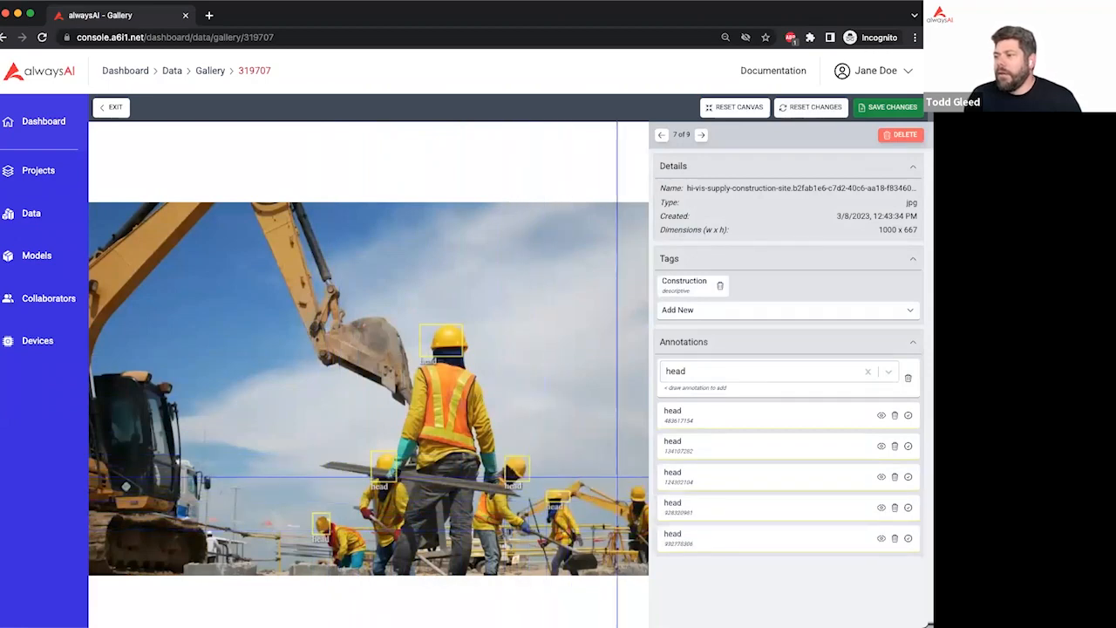
pyautogui.moveTo(629, 486); pyautogui.dragTo(646, 502)
pyautogui.press('Right')
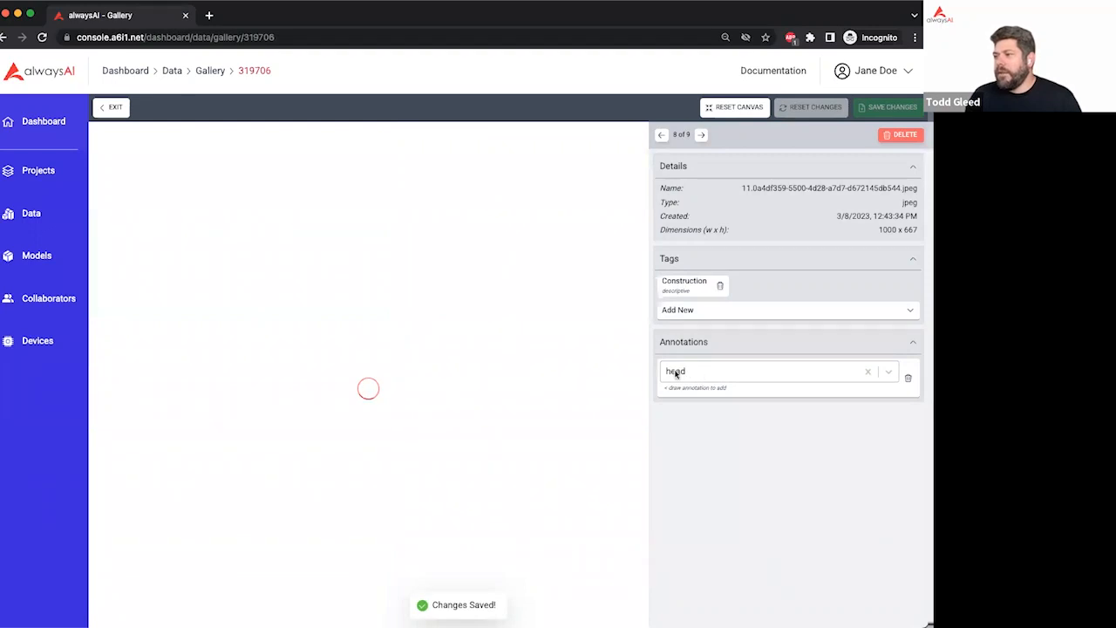
# Annotate the four workers in the scaffolded building image with the helmet class, then save and advance to the last image
pyautogui.click(703, 373)
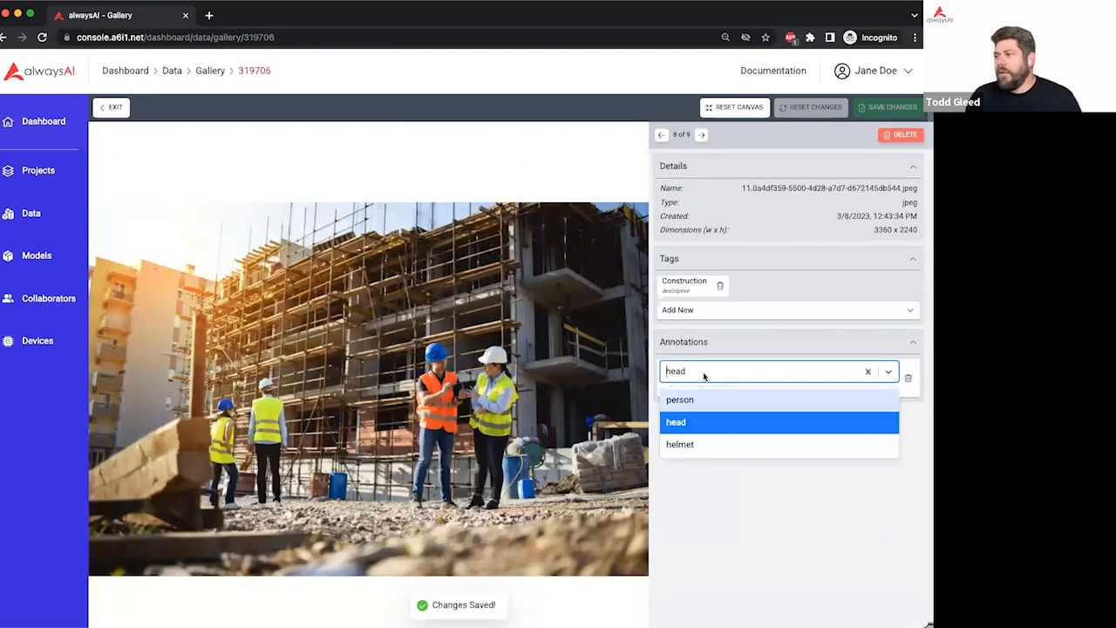
pyautogui.click(697, 444)
pyautogui.moveTo(473, 338); pyautogui.dragTo(513, 376)
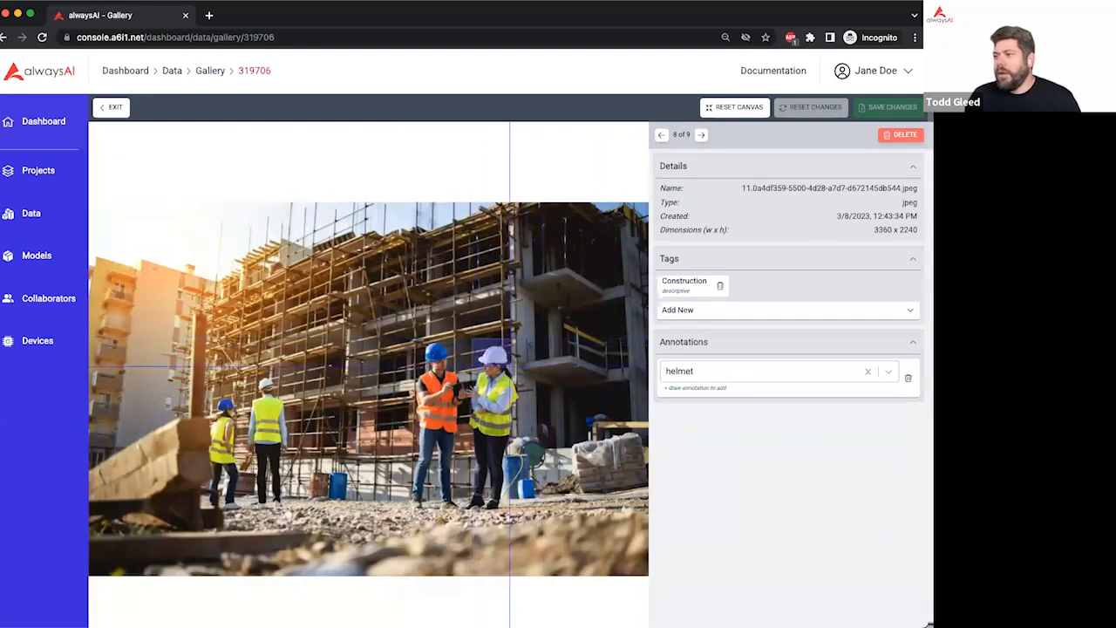
pyautogui.moveTo(422, 345); pyautogui.dragTo(446, 364)
pyautogui.moveTo(257, 373)
pyautogui.mouseDown()
pyautogui.moveTo(272, 399)
pyautogui.moveTo(235, 415)
pyautogui.mouseUp()
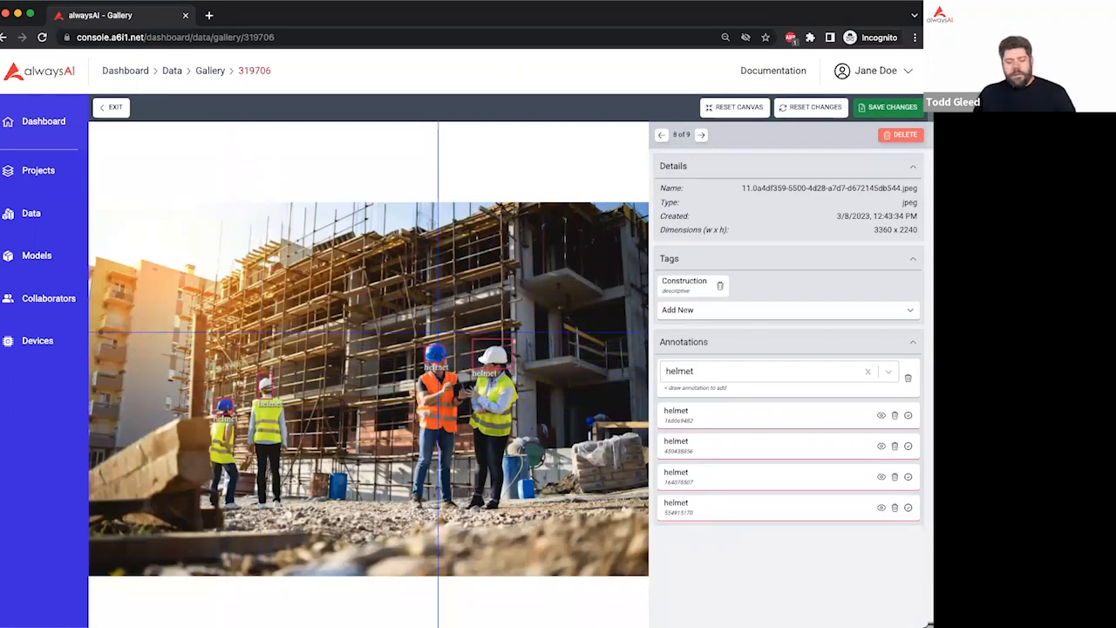
pyautogui.press('Right')
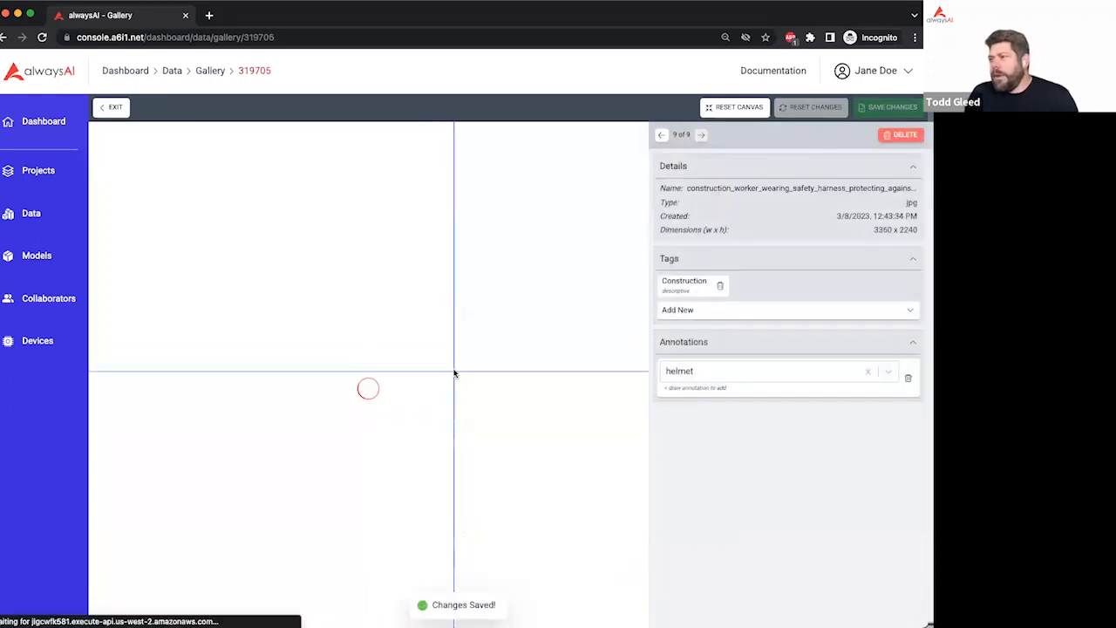
# Draw helmet boxes on the two workers in the safety harness image, save the changes and return to the gallery
pyautogui.moveTo(439, 341); pyautogui.dragTo(480, 380)
pyautogui.moveTo(409, 381); pyautogui.dragTo(426, 398)
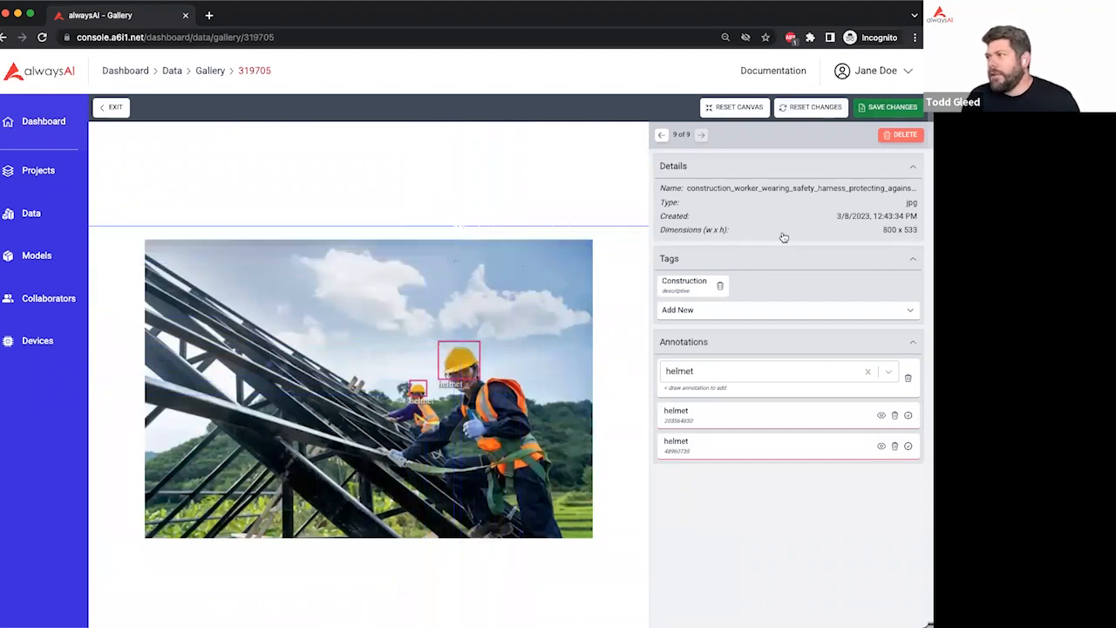
pyautogui.click(869, 109)
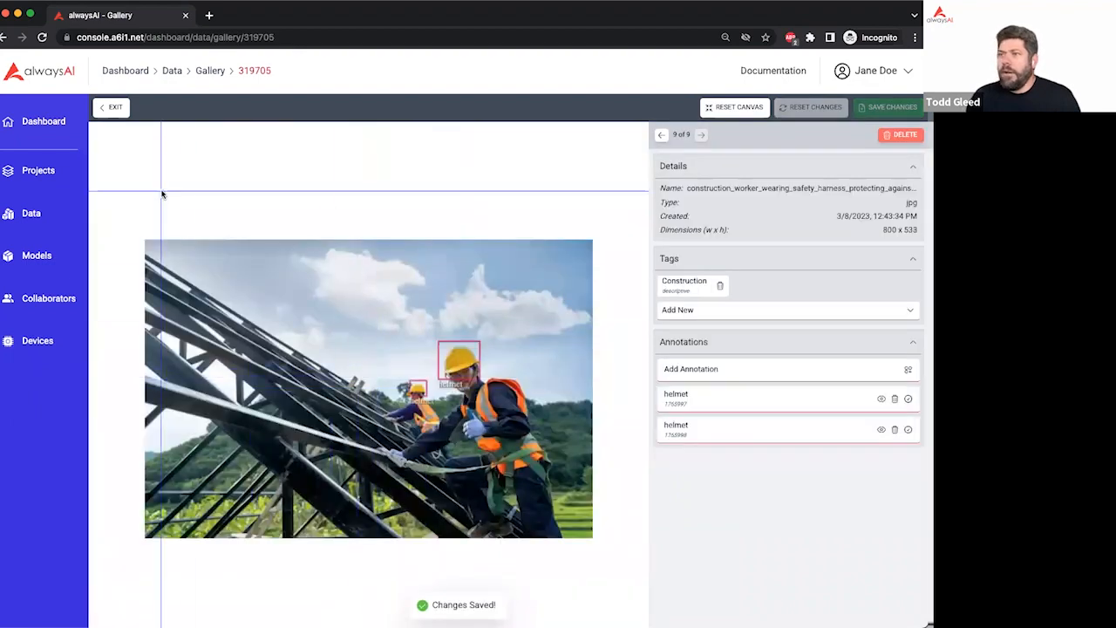
pyautogui.click(116, 108)
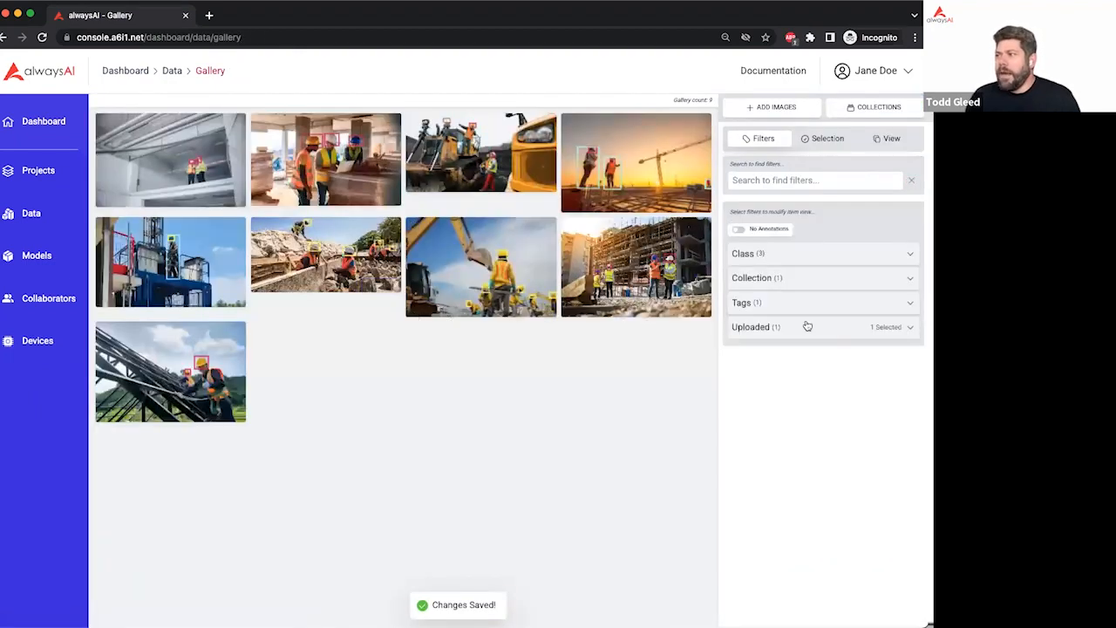
# Remove the 3/8/2023, 12:43:30 PM upload filter and filter the gallery by the Construction tag instead
pyautogui.click(825, 329)
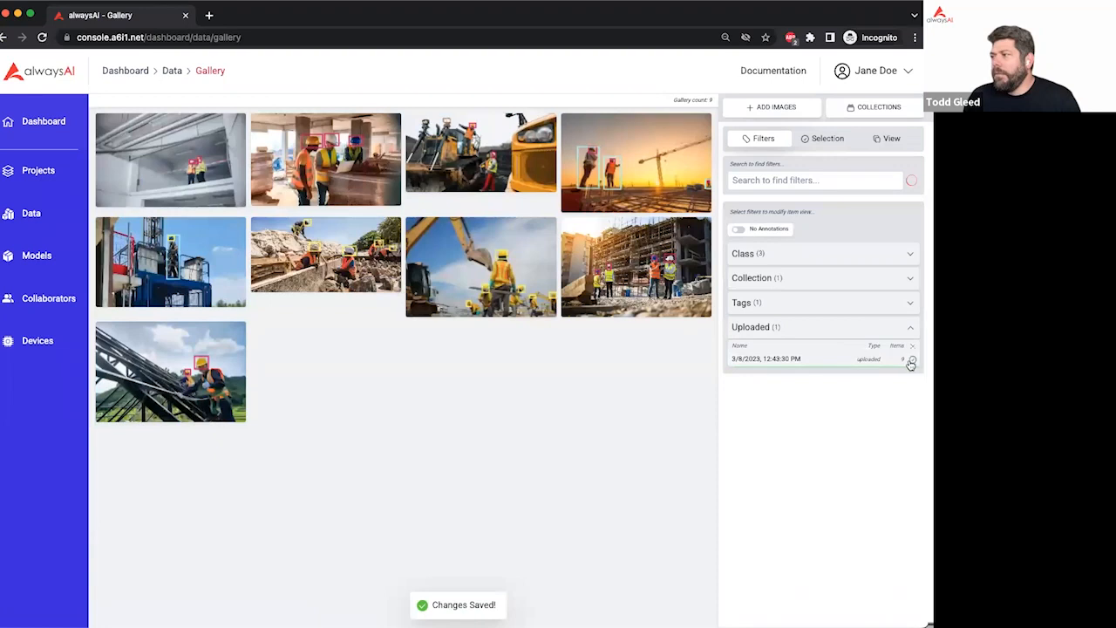
pyautogui.click(912, 360)
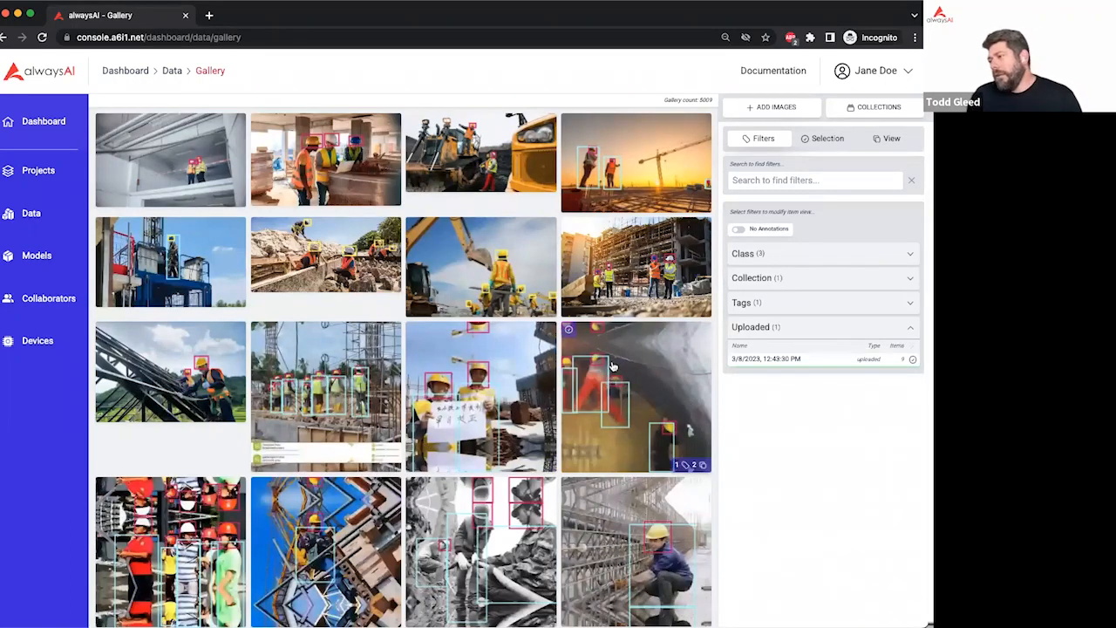
pyautogui.click(802, 305)
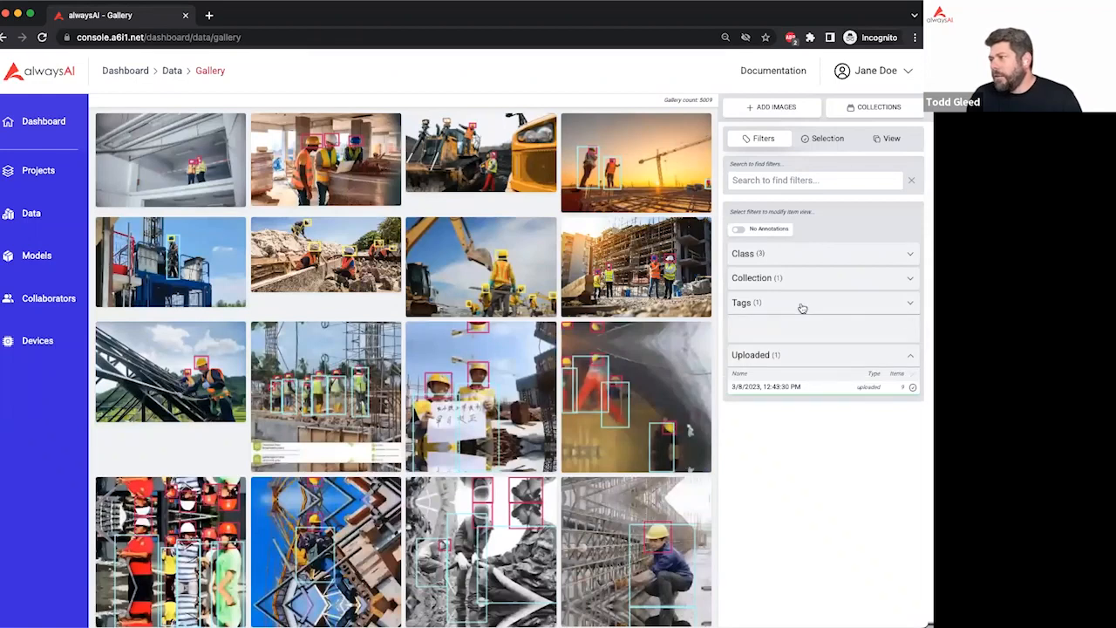
pyautogui.click(912, 336)
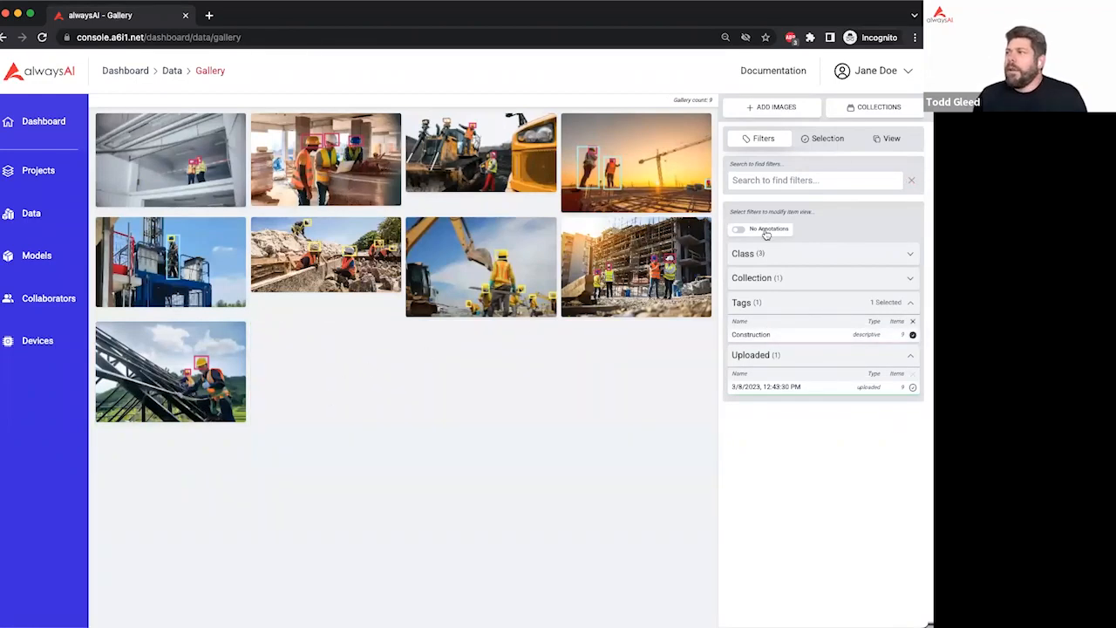
# Select all the filtered images and save them to the existing Construction_PPE collection
pyautogui.click(823, 140)
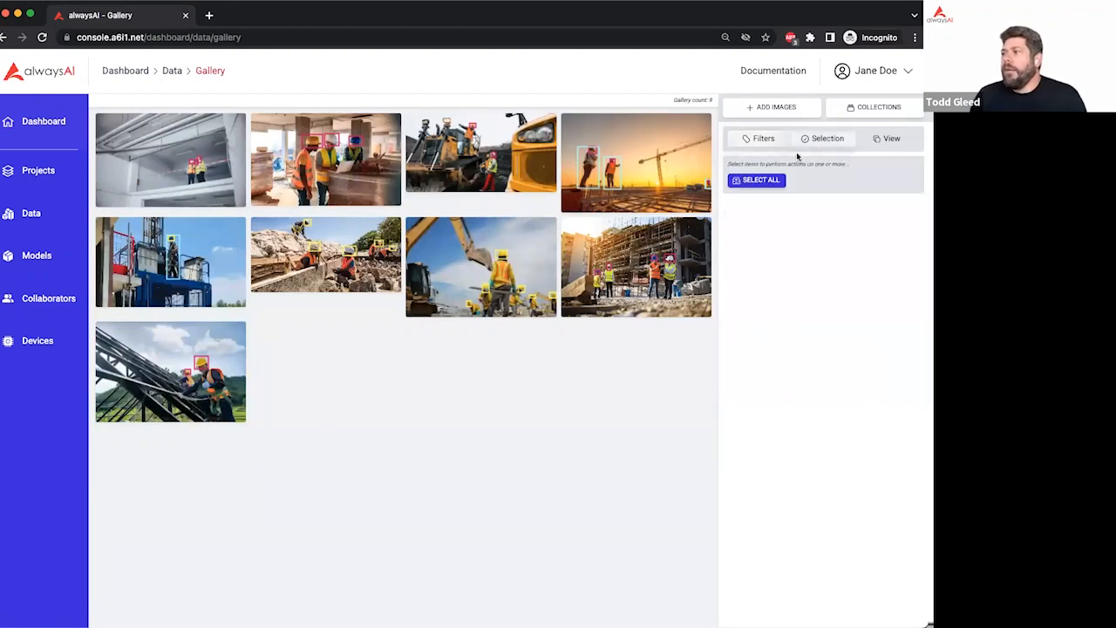
pyautogui.click(755, 181)
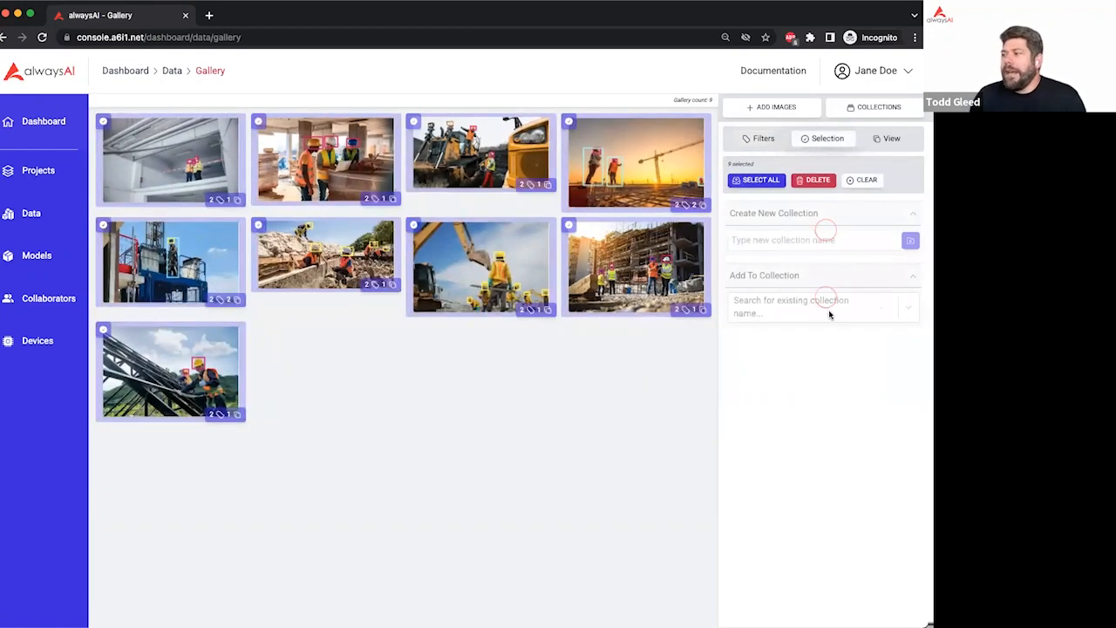
pyautogui.click(877, 302)
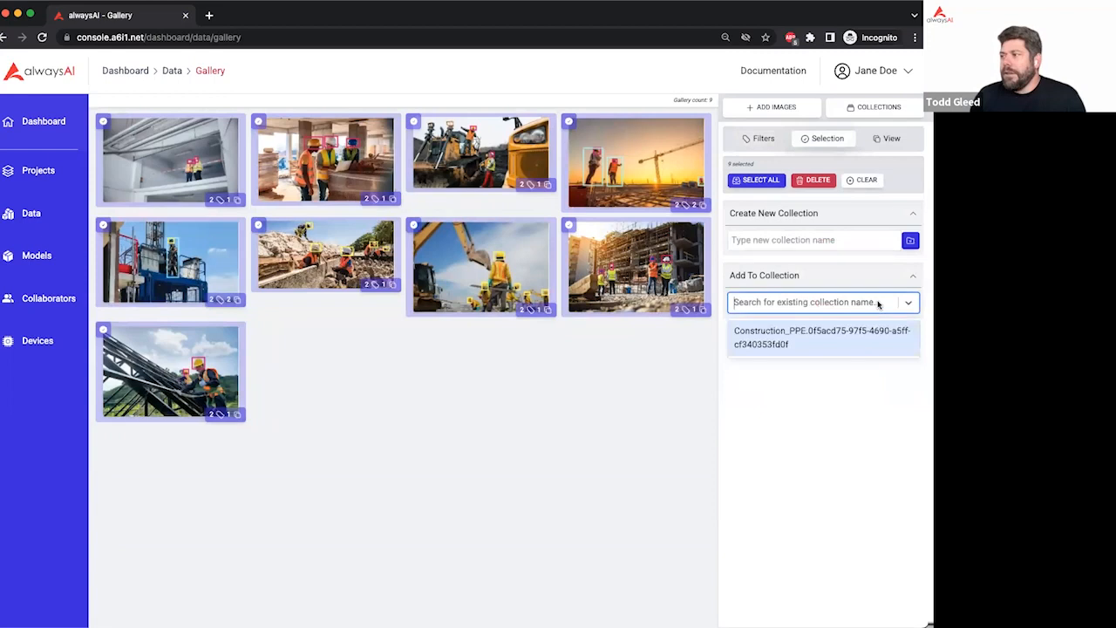
pyautogui.click(828, 332)
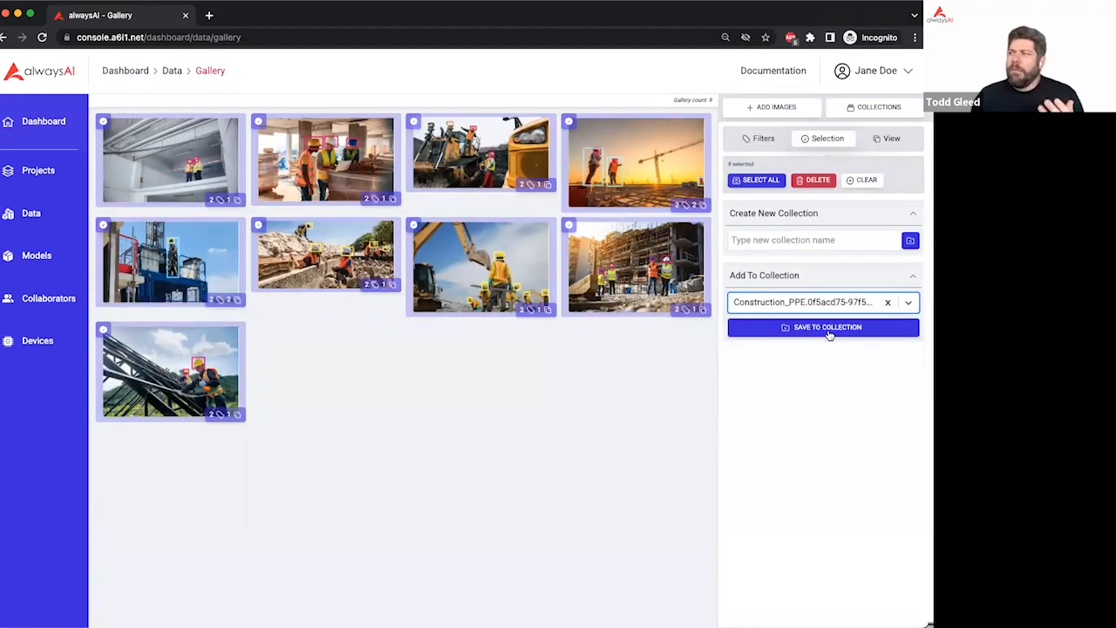
pyautogui.click(828, 330)
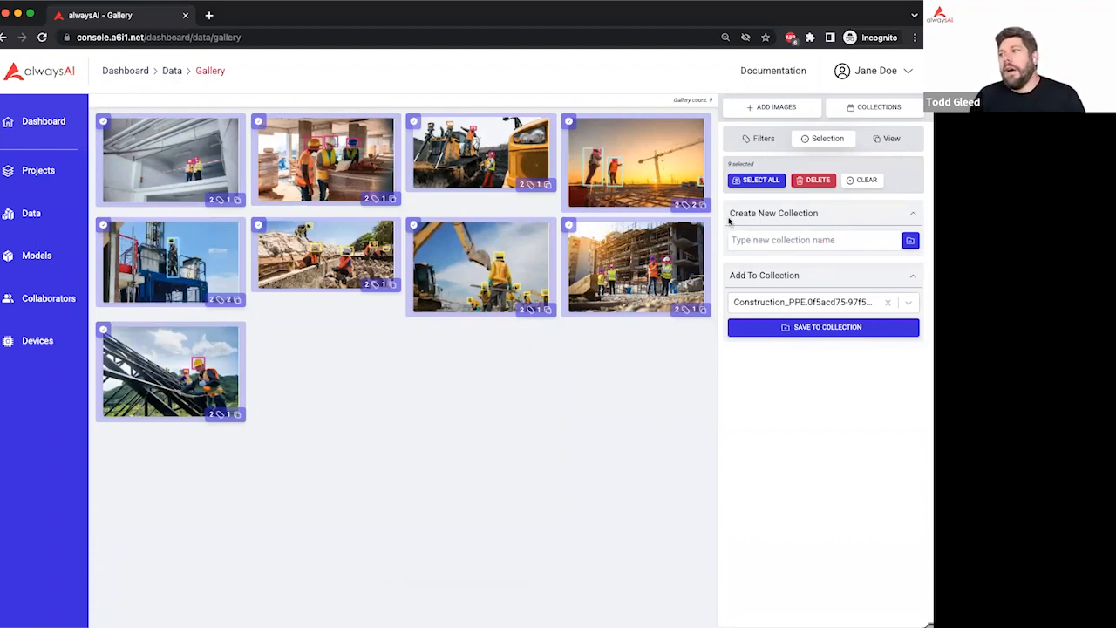
# Remove the Construction tag filter from the gallery and clear the image selection
pyautogui.click(755, 141)
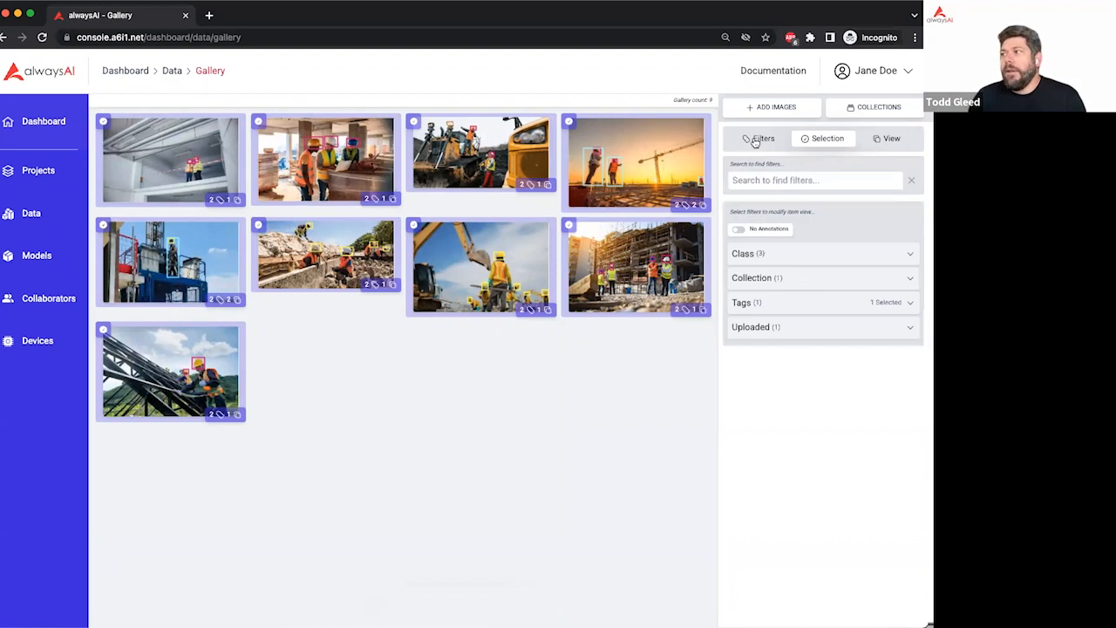
pyautogui.click(831, 303)
pyautogui.click(912, 334)
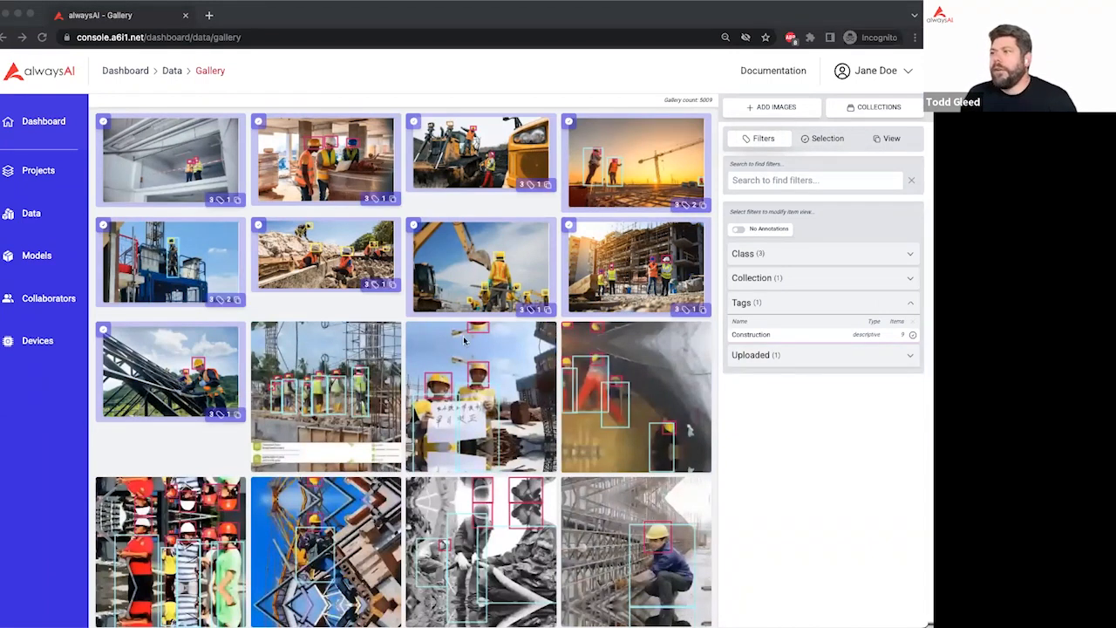
pyautogui.click(815, 138)
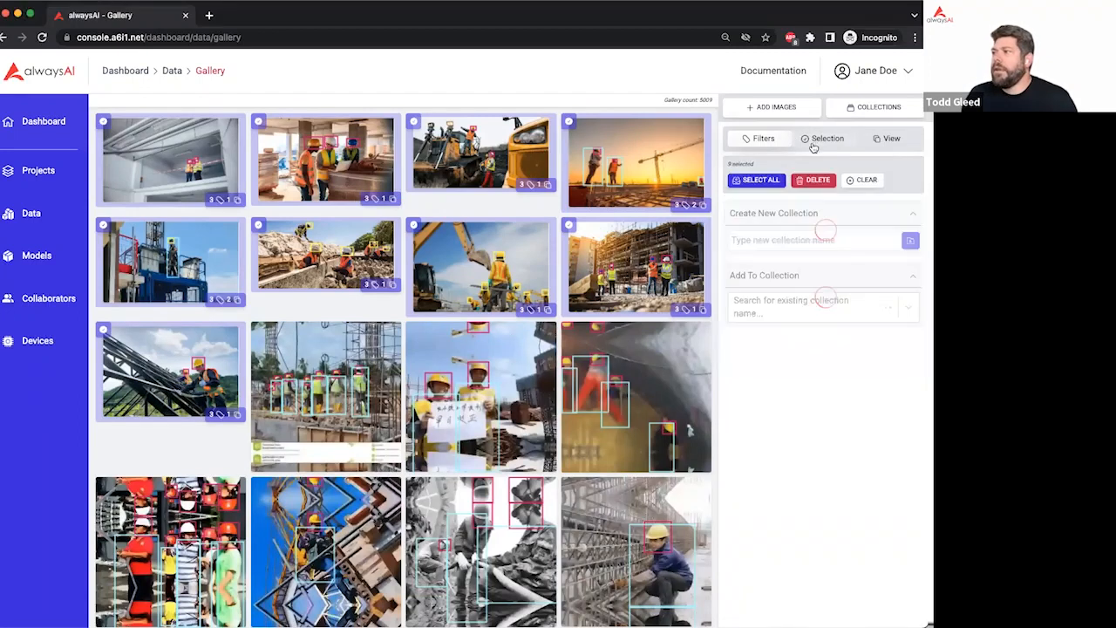
pyautogui.click(833, 179)
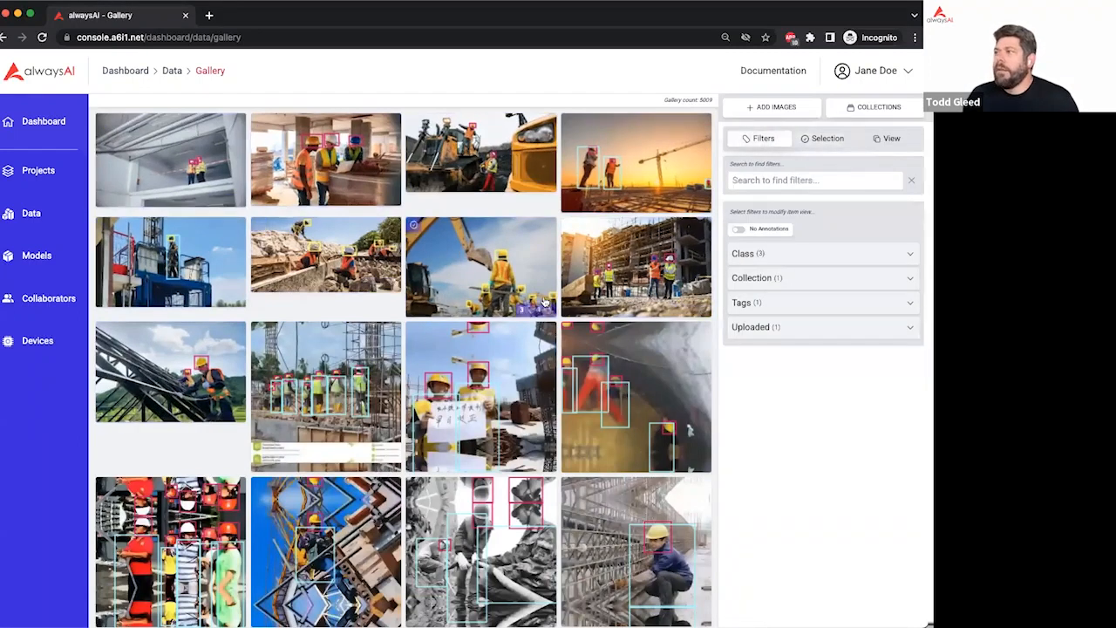
# Open the Construction_PPE collection and examine its class distribution across the train, val and test splits
pyautogui.click(872, 107)
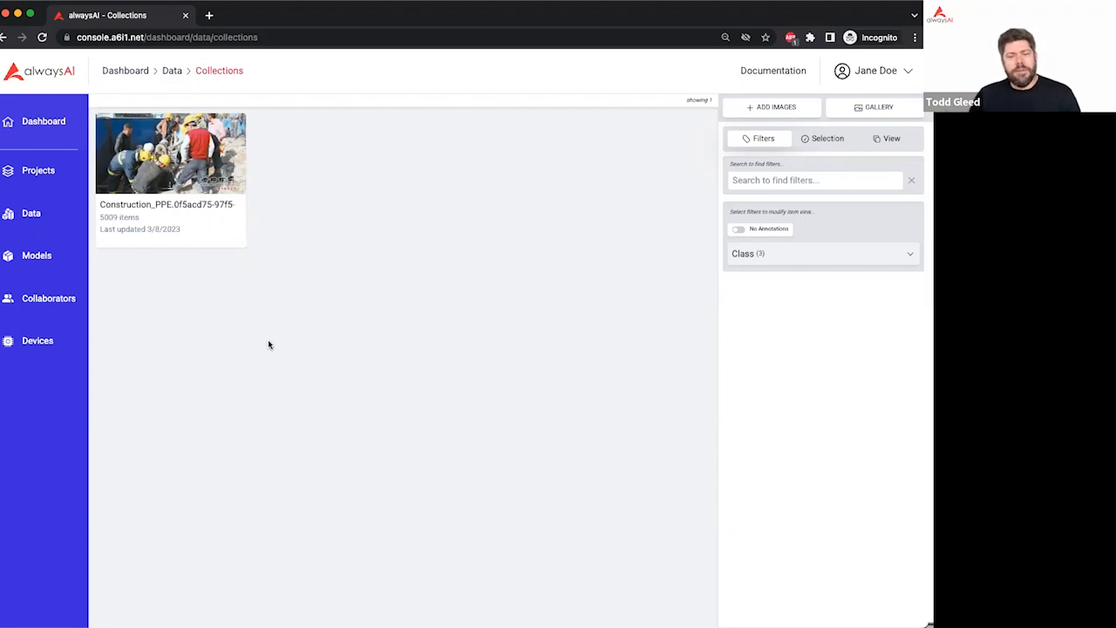
pyautogui.click(166, 185)
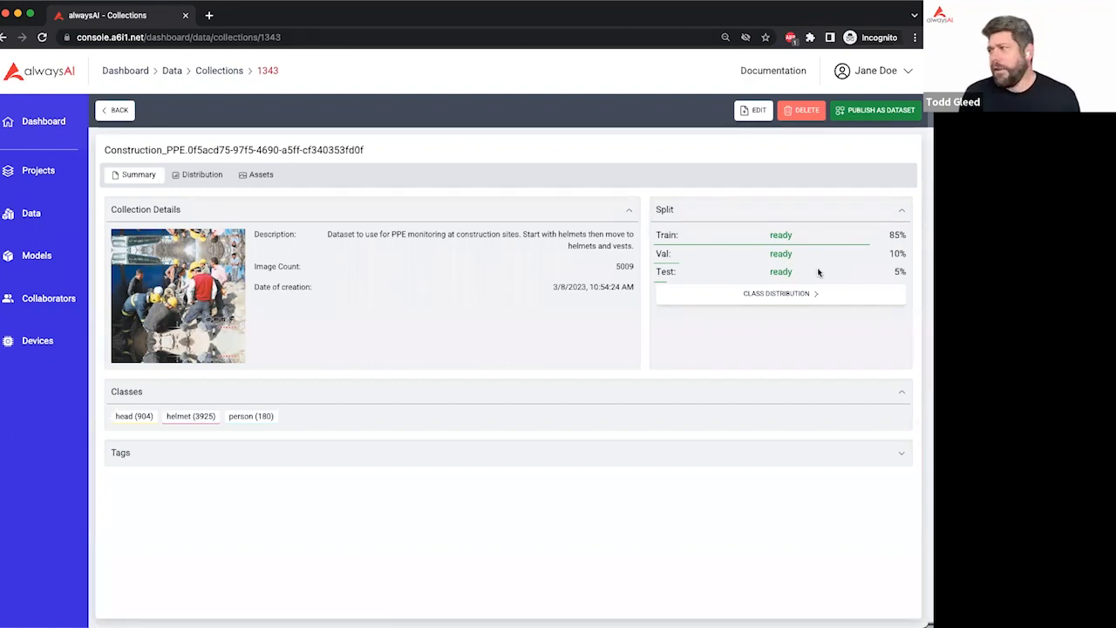
pyautogui.click(765, 299)
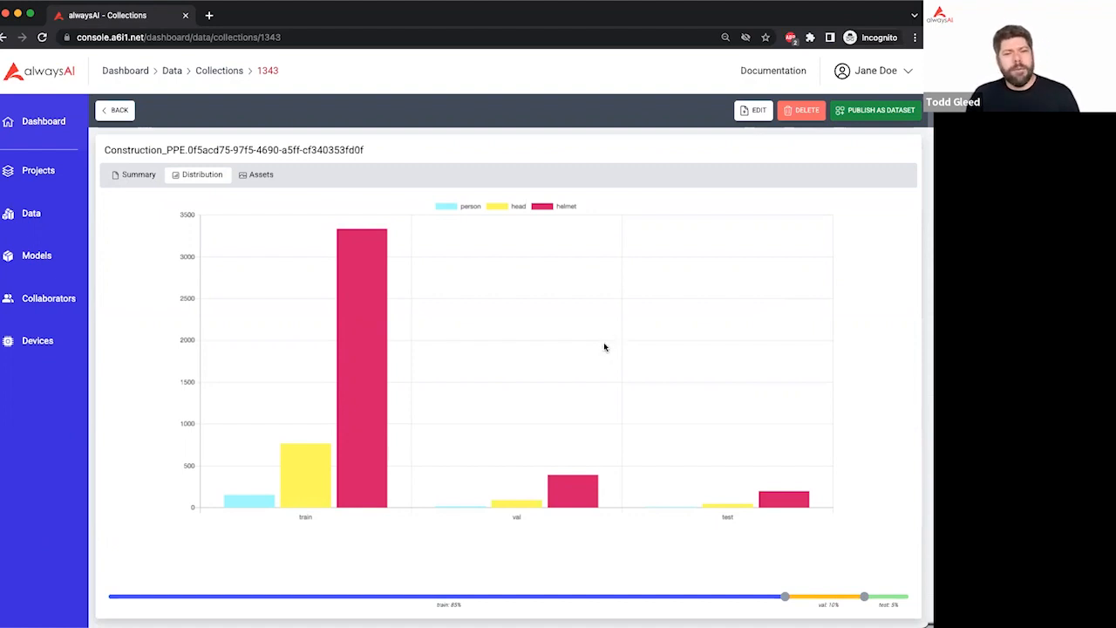
pyautogui.moveTo(349, 408)
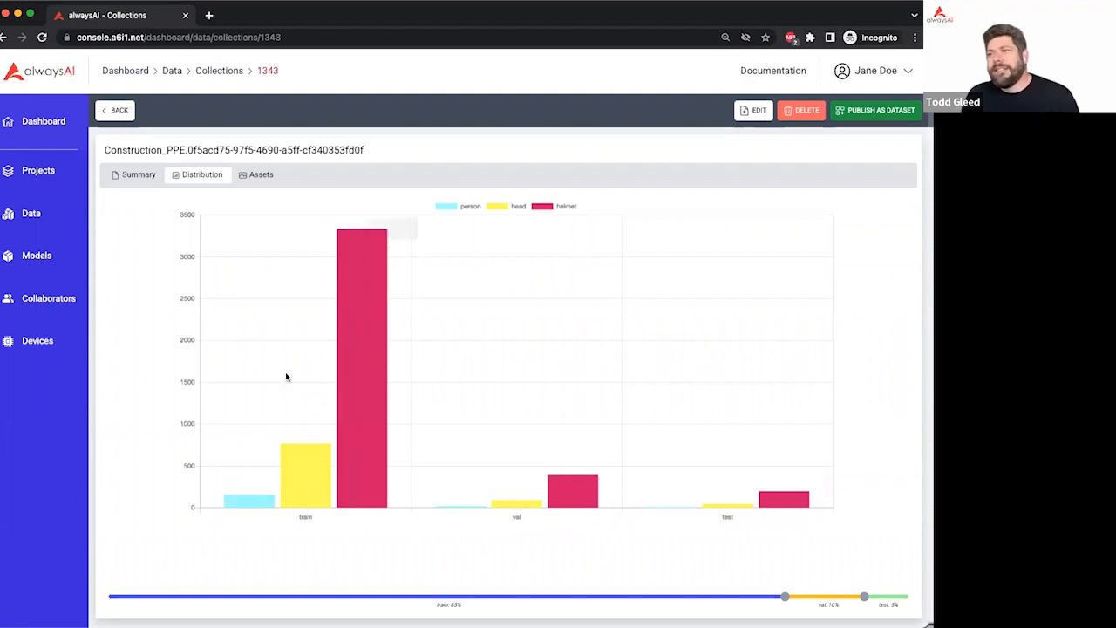
# Browse the collection's assets and open the first image to inspect its annotations
pyautogui.click(254, 177)
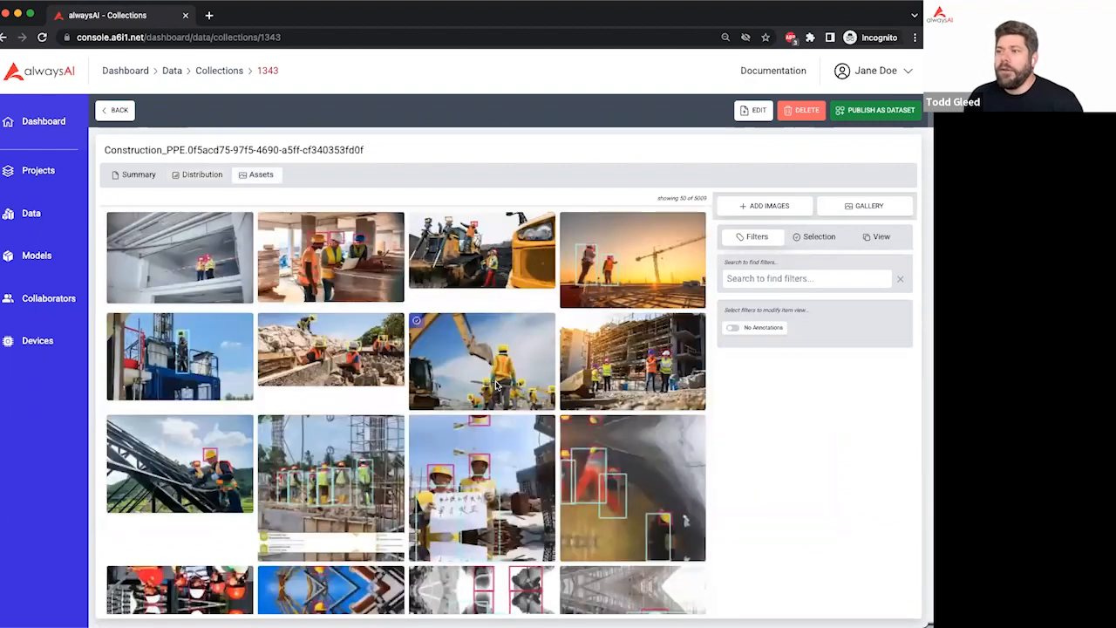
pyautogui.click(160, 293)
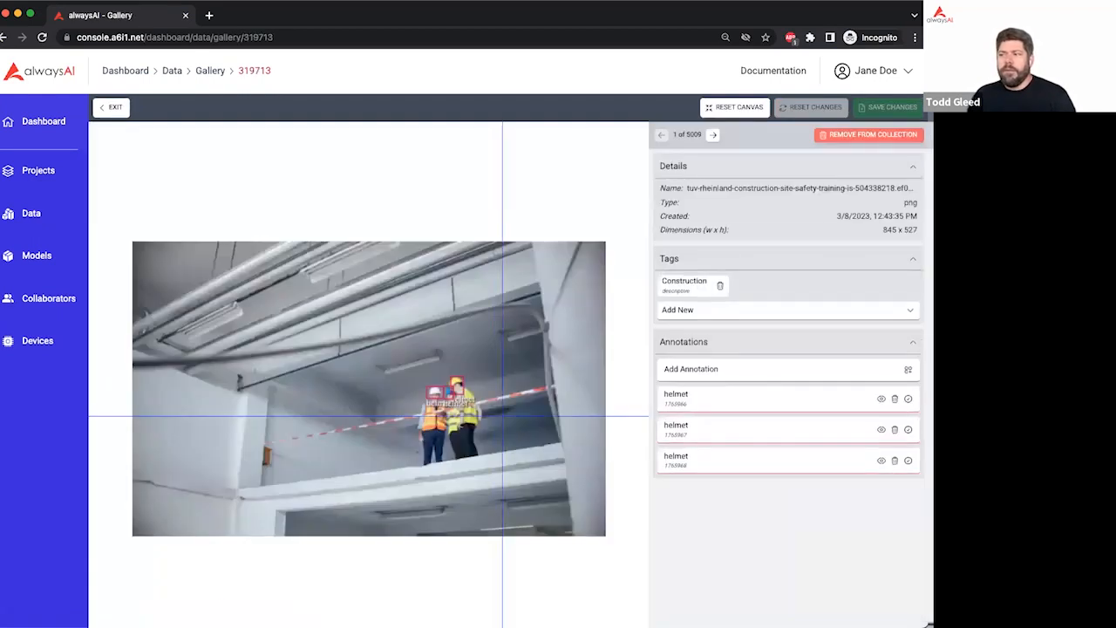
# Add person annotations around the two workers on the ledge in the first collection image
pyautogui.scroll(-1, 753, 367)
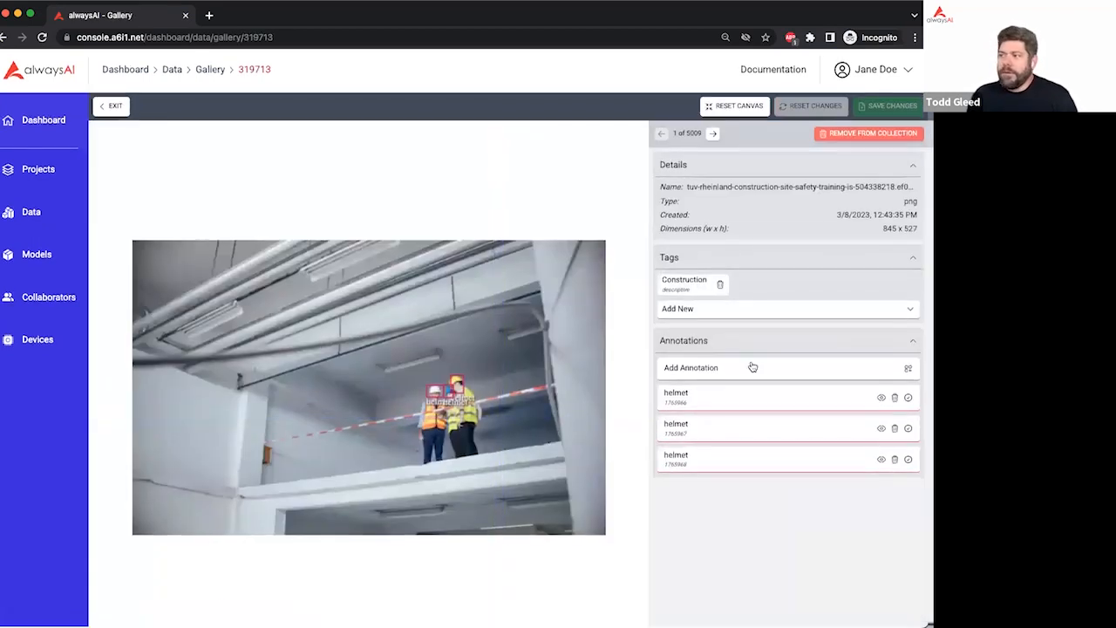
pyautogui.click(752, 368)
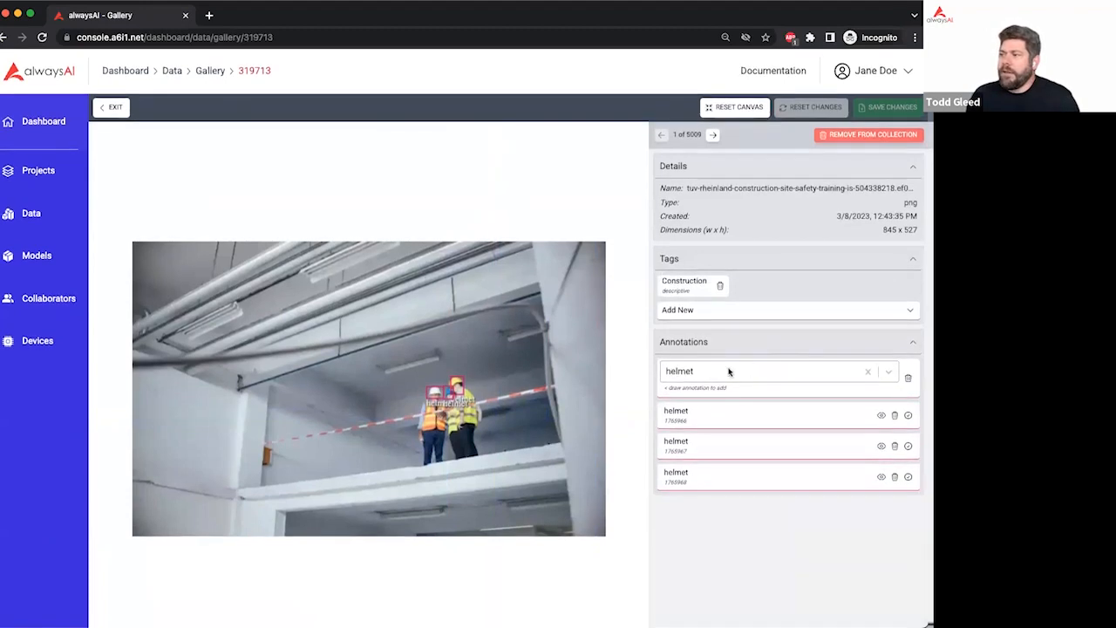
pyautogui.click(725, 371)
pyautogui.click(700, 401)
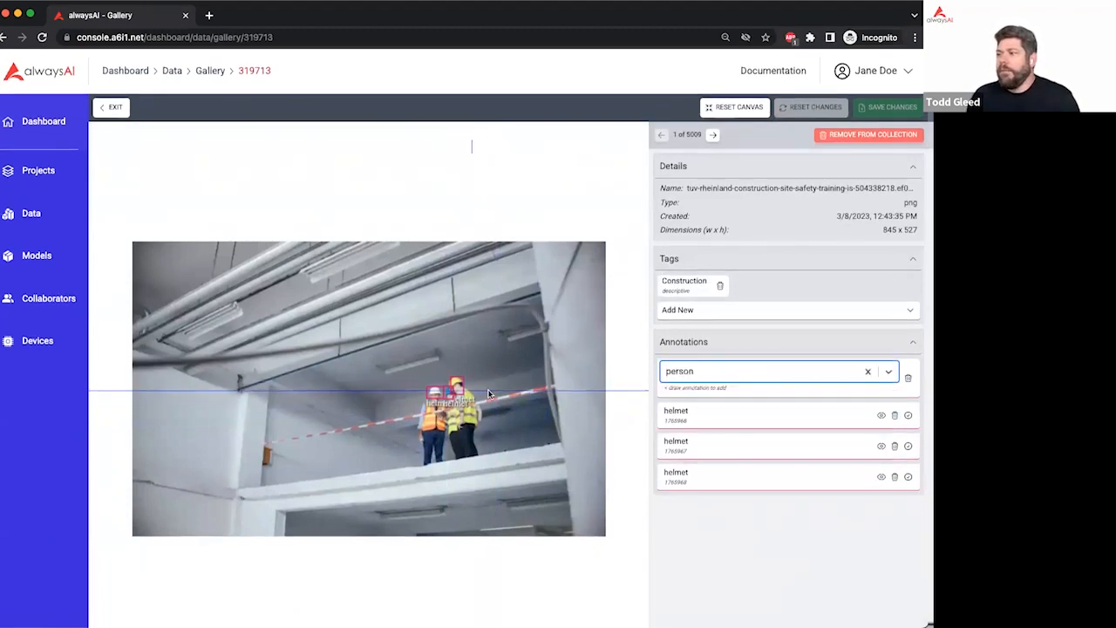
pyautogui.moveTo(450, 431); pyautogui.dragTo(445, 468)
pyautogui.moveTo(449, 381)
pyautogui.mouseDown()
pyautogui.moveTo(502, 448)
pyautogui.moveTo(502, 462)
pyautogui.moveTo(485, 463)
pyautogui.mouseUp()
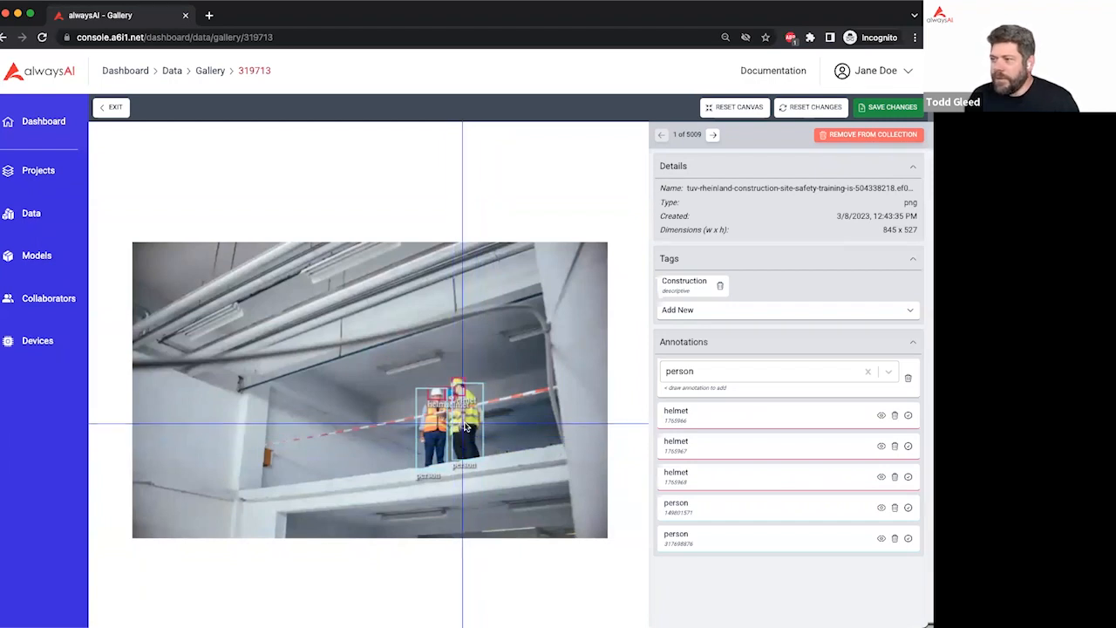
# Delete the person annotation around the yellow-helmeted worker and remove this image from the collection
pyautogui.click(895, 539)
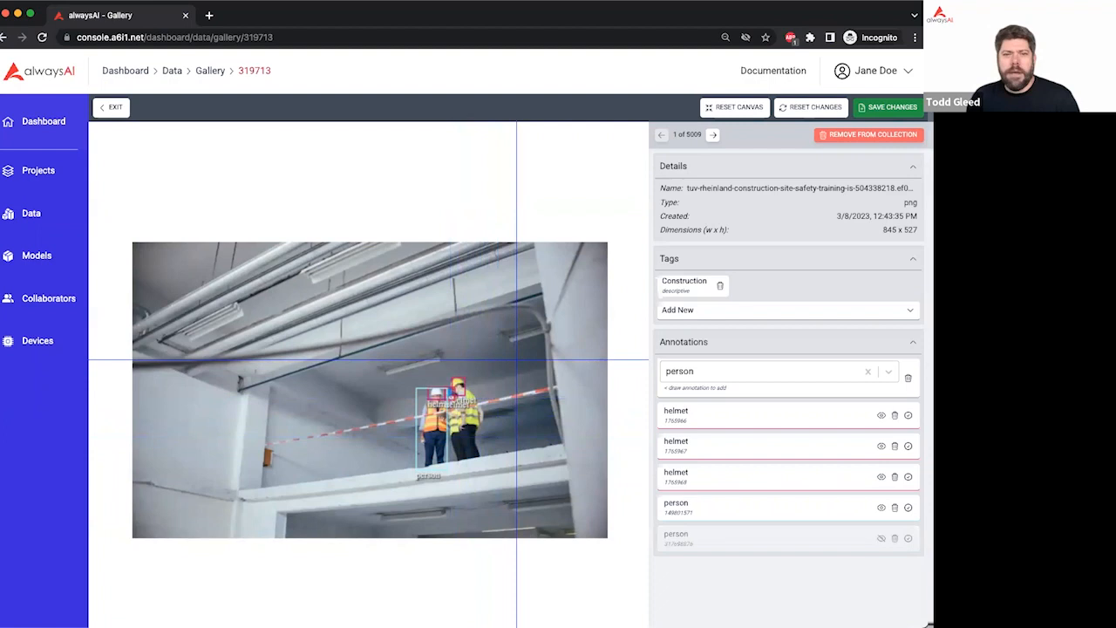
pyautogui.click(835, 136)
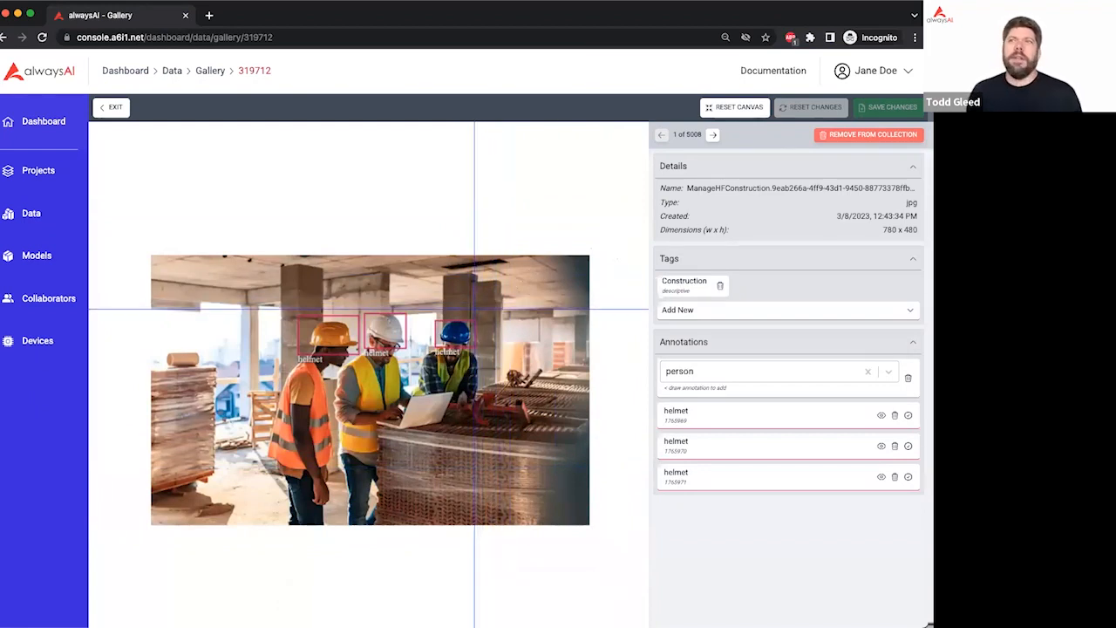
# Draw a head annotation on the worker behind the white-helmeted one in the excavation image, and return to the collection summary
pyautogui.press('Right')
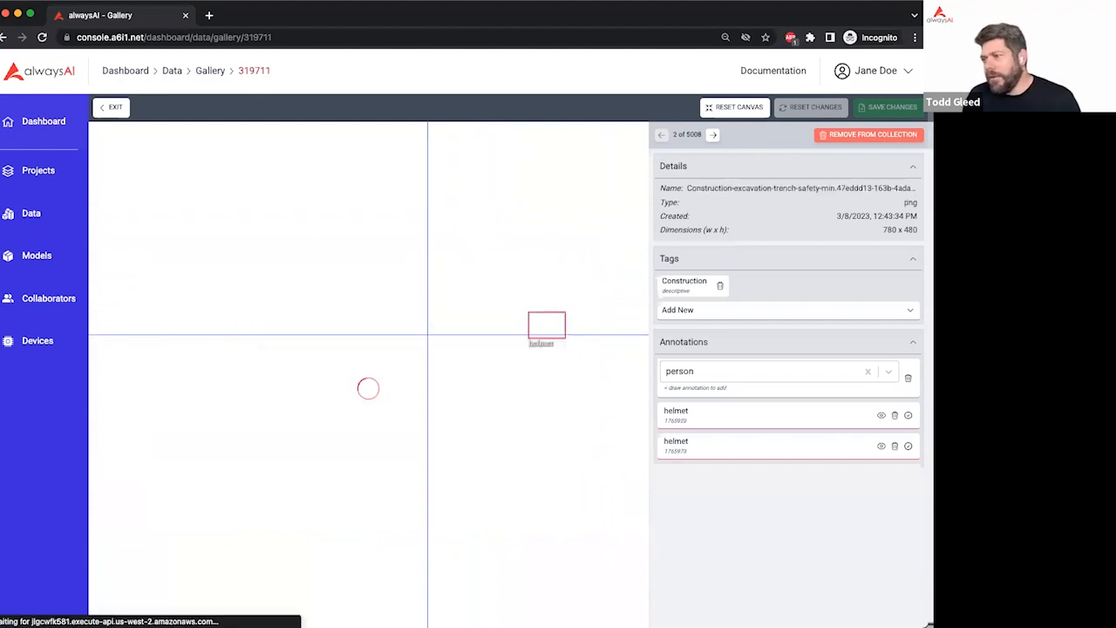
pyautogui.click(702, 374)
pyautogui.click(708, 421)
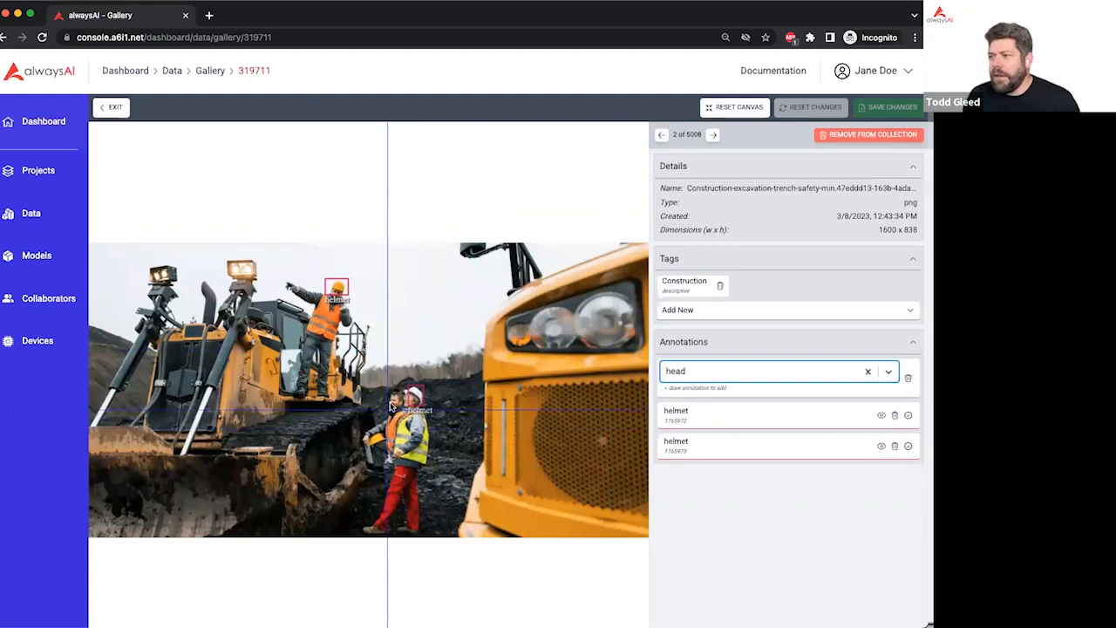
pyautogui.moveTo(383, 390); pyautogui.dragTo(400, 410)
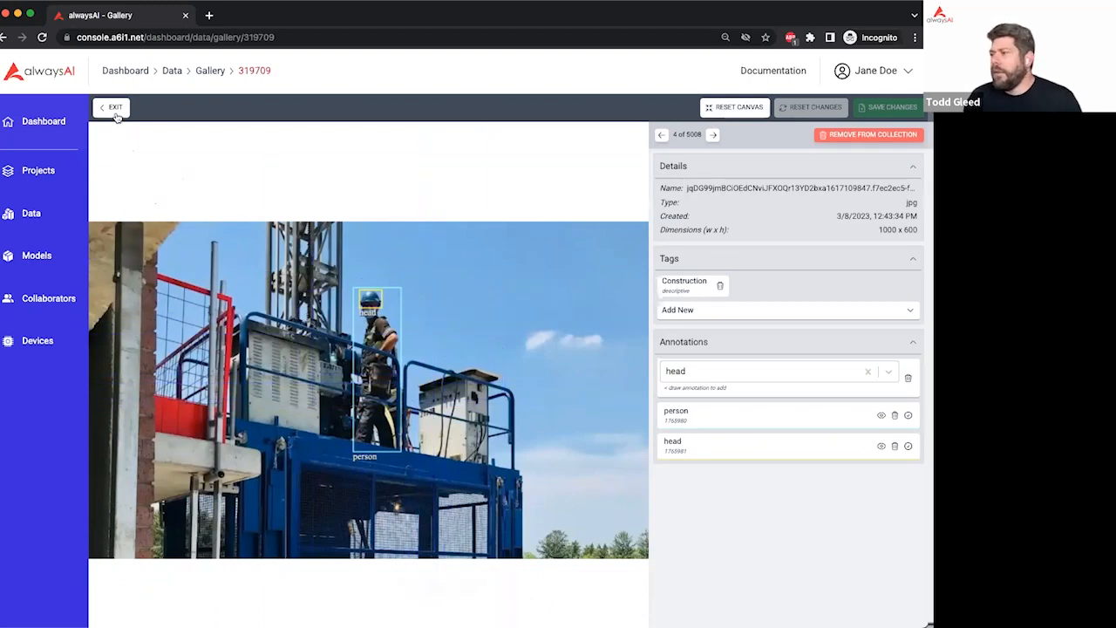
pyautogui.click(114, 108)
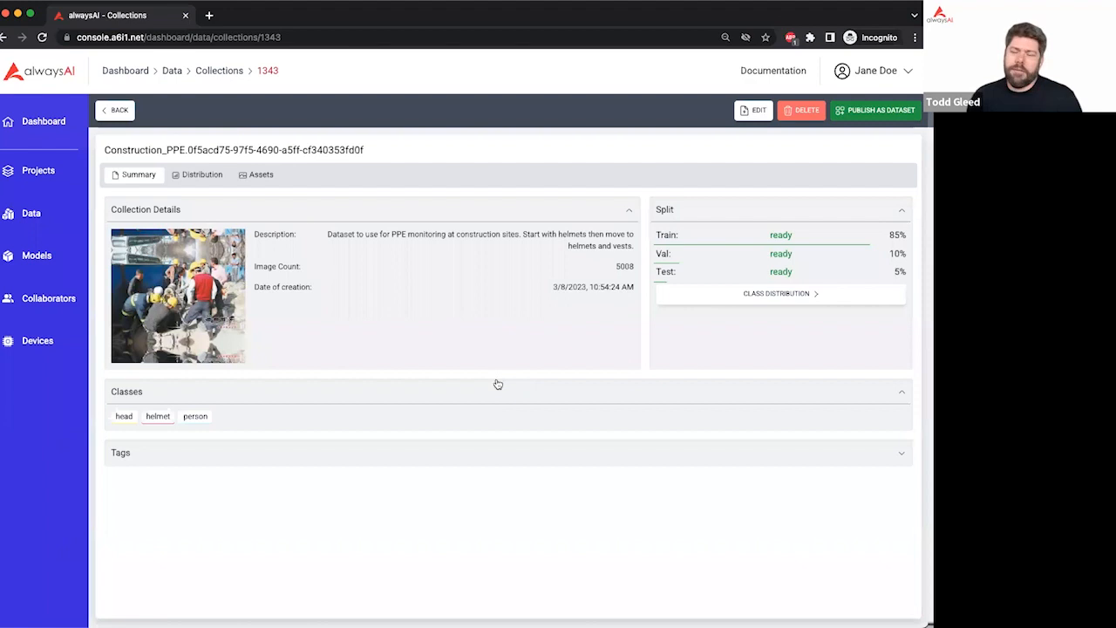
# Publish the Construction_PPE collection as a dataset and open the cloud training setup for it to review the training settings
pyautogui.click(850, 120)
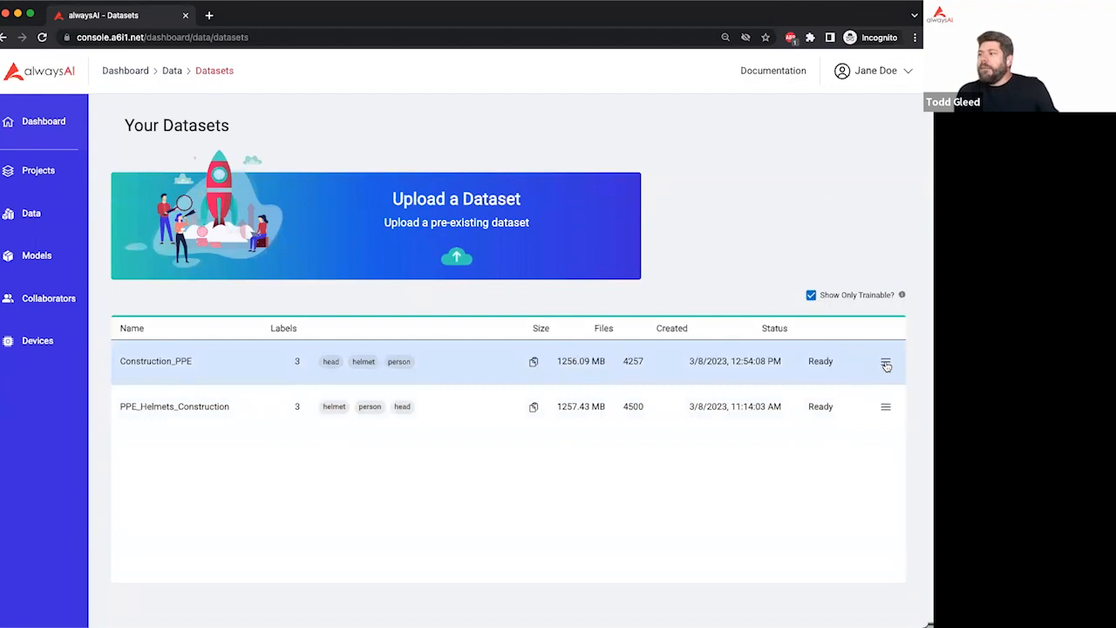
pyautogui.click(886, 364)
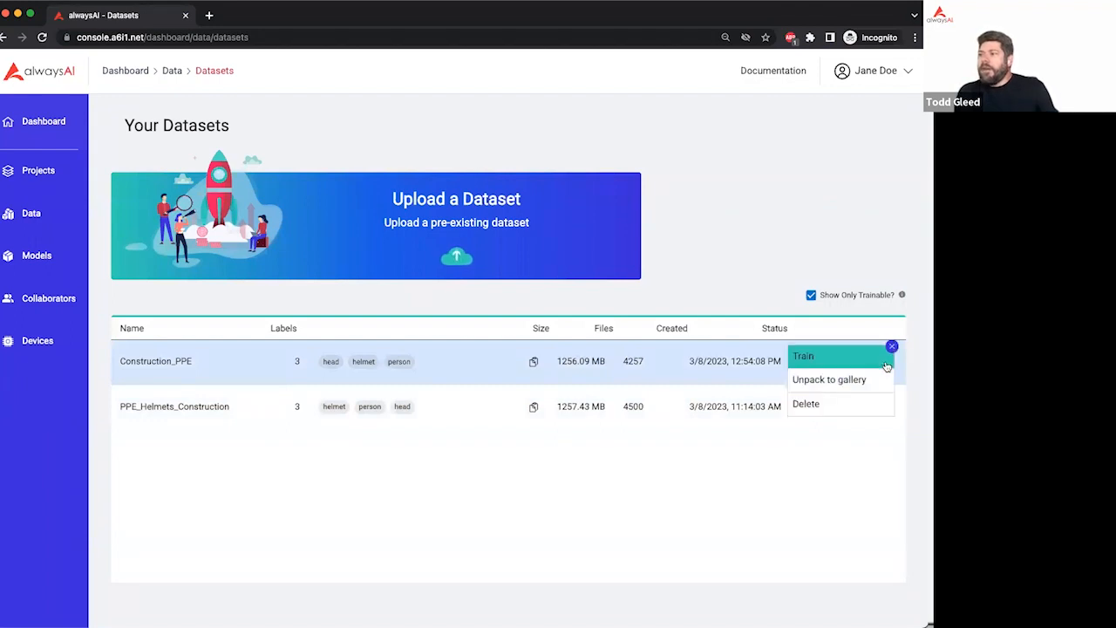
pyautogui.click(816, 356)
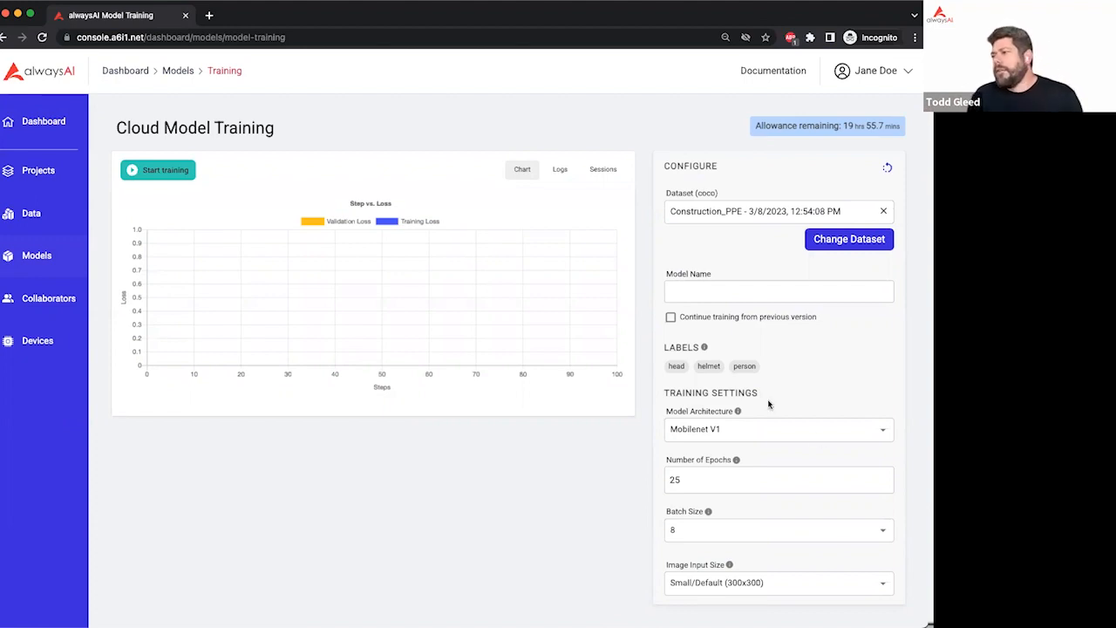
pyautogui.scroll(-1, 772, 402)
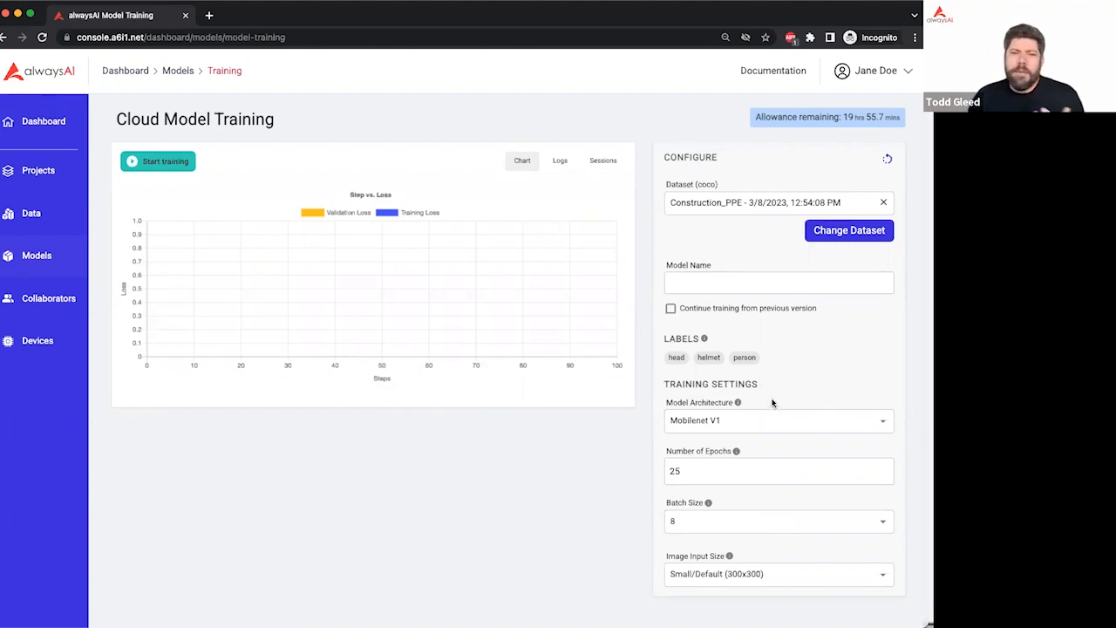
pyautogui.scroll(1, 772, 402)
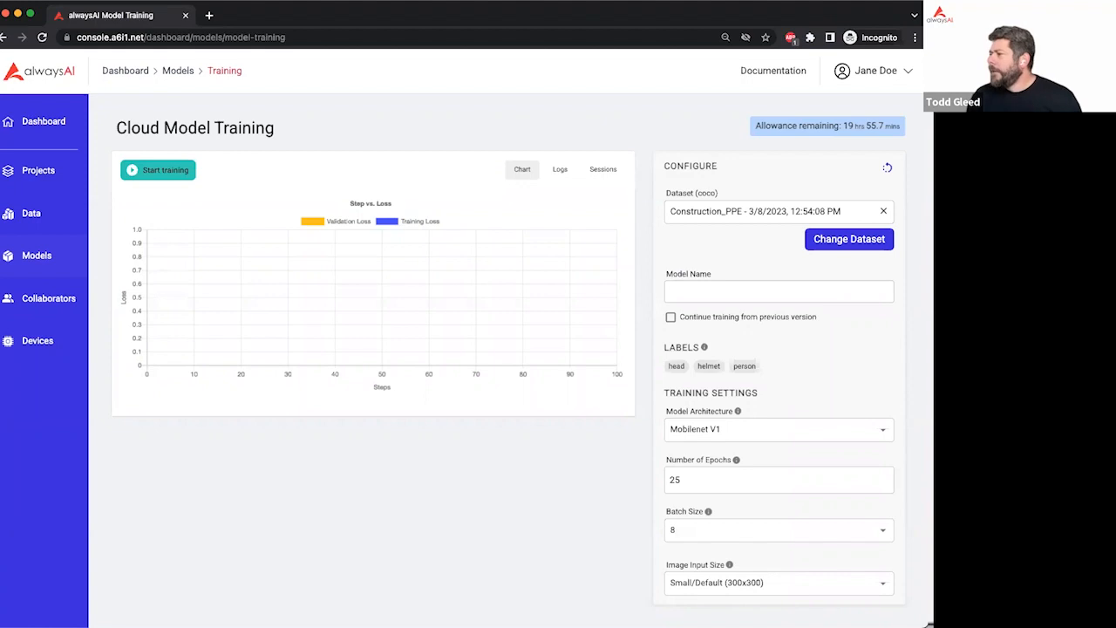
# Return to the image gallery and browse the annotated construction images
pyautogui.moveTo(35, 215)
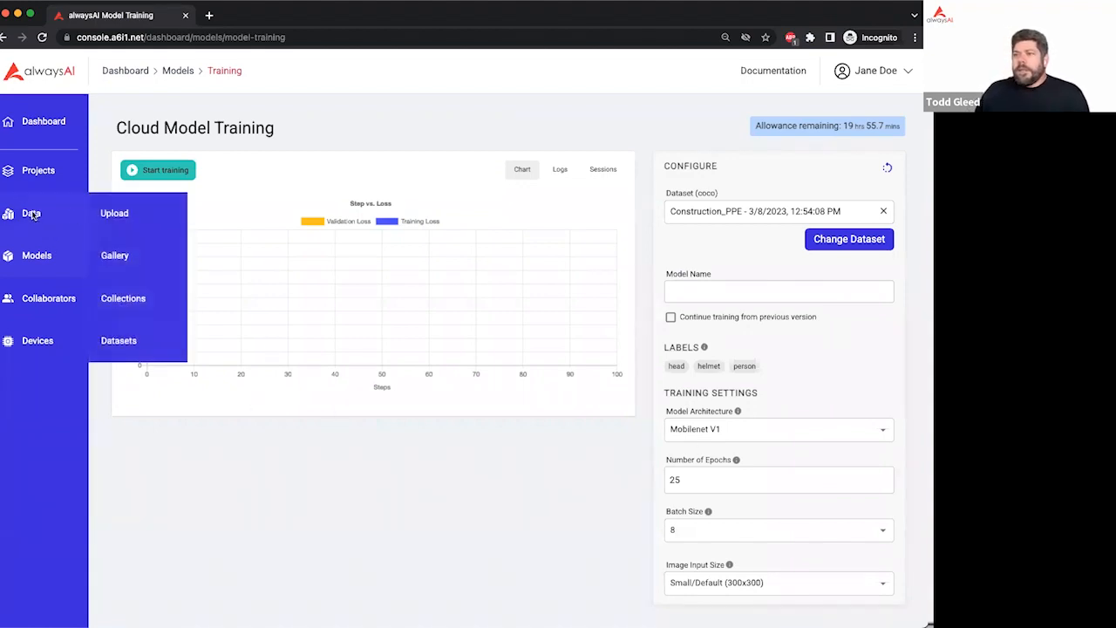
pyautogui.click(124, 254)
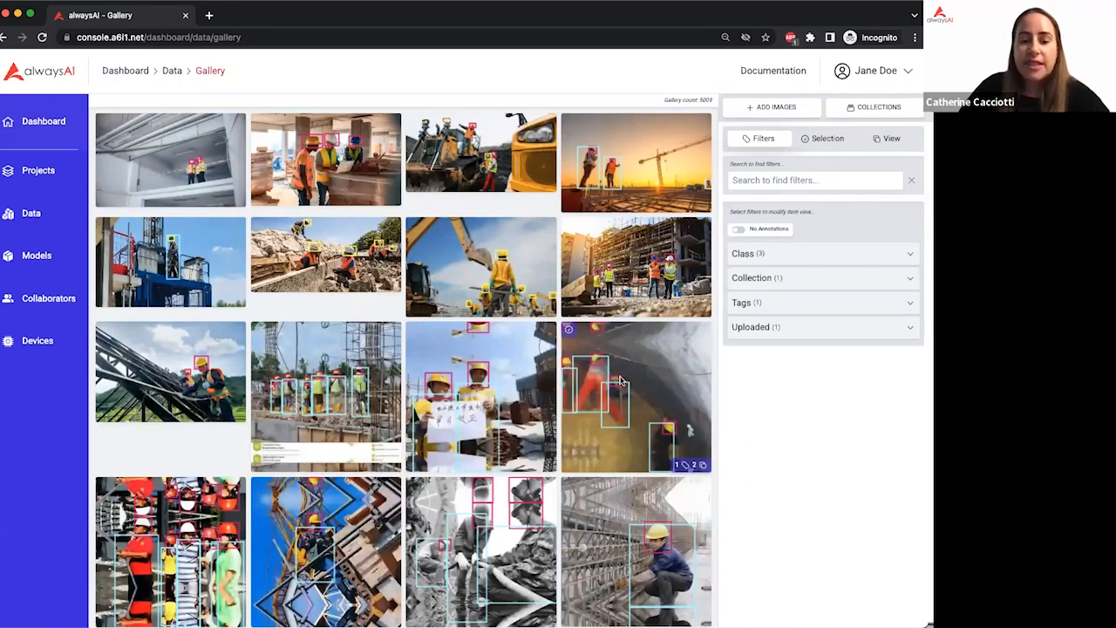
pyautogui.scroll(-1, 622, 381)
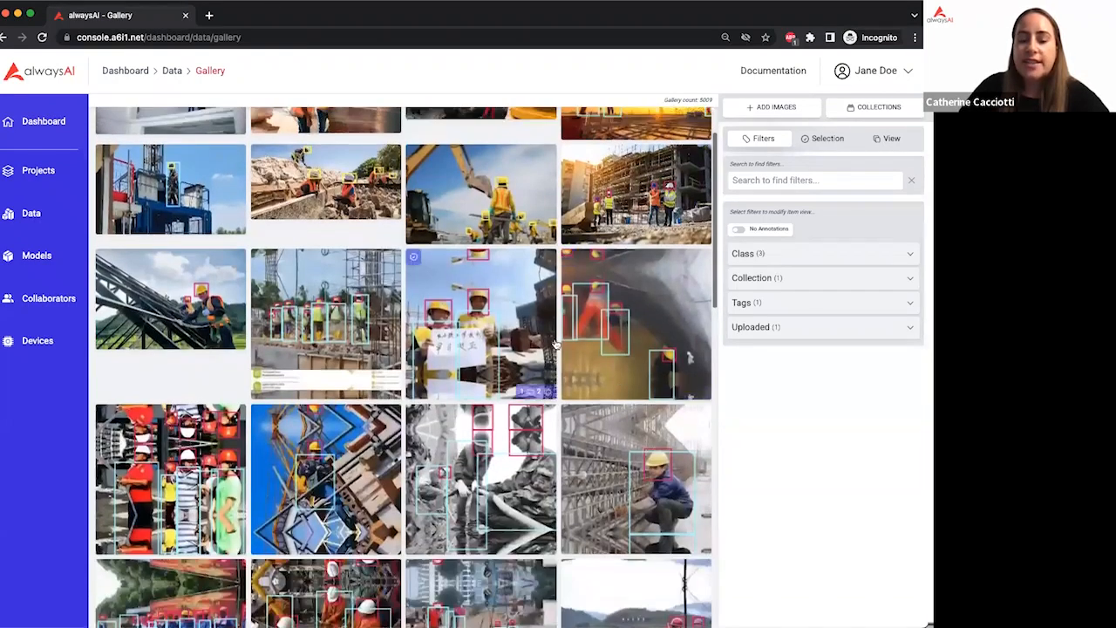